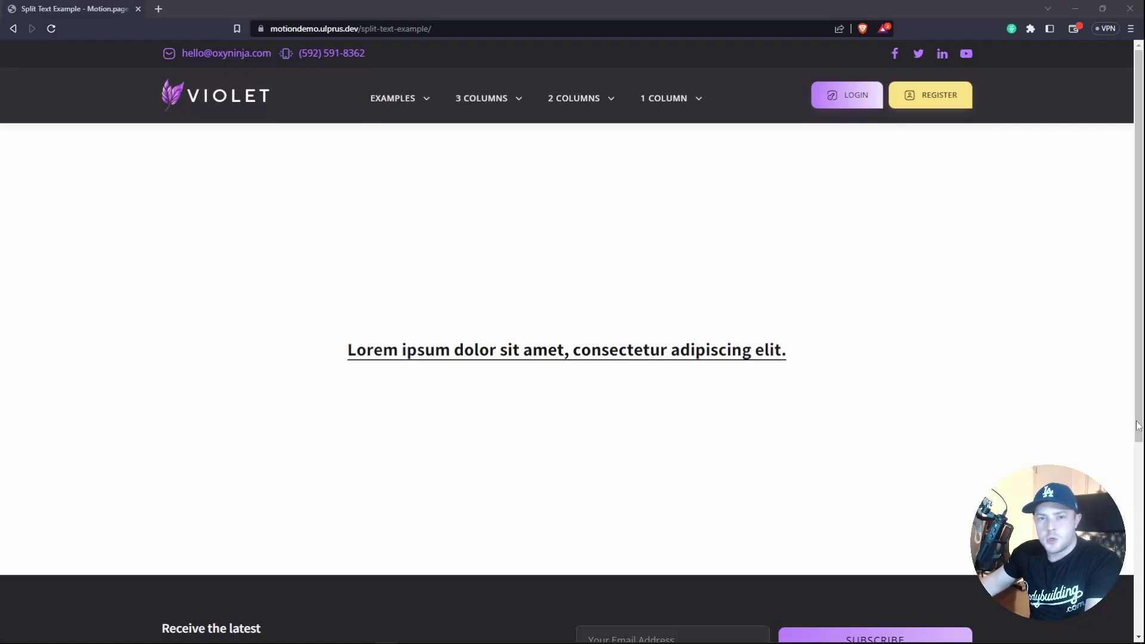
Look over the finished split-text example heading in the browser
left_click(652, 366)
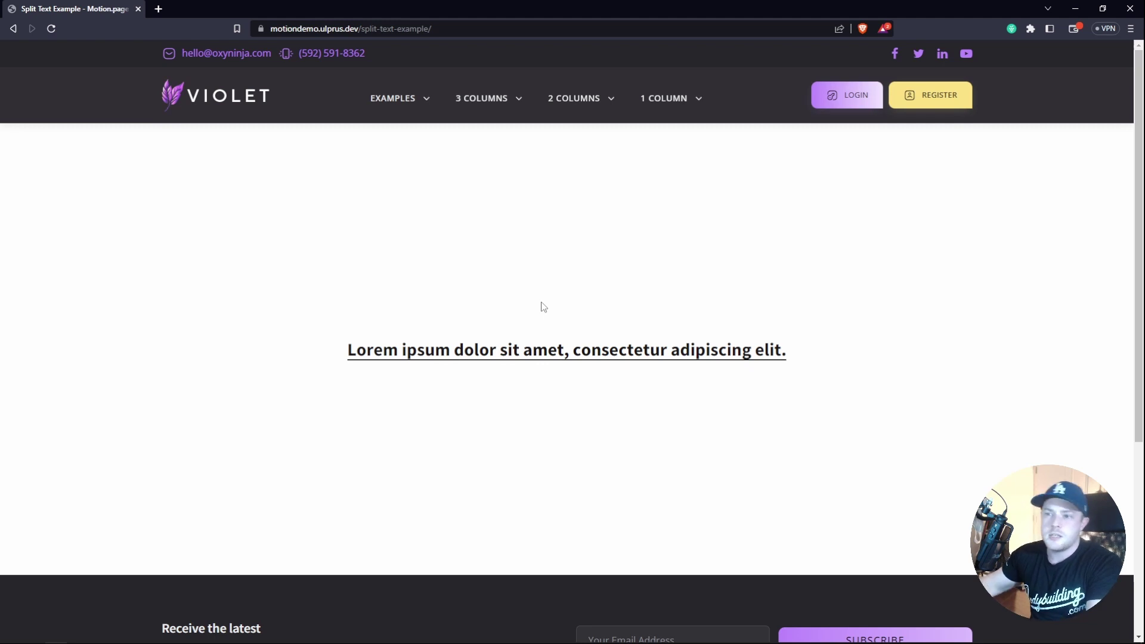
left_click_drag(366, 350, 677, 347)
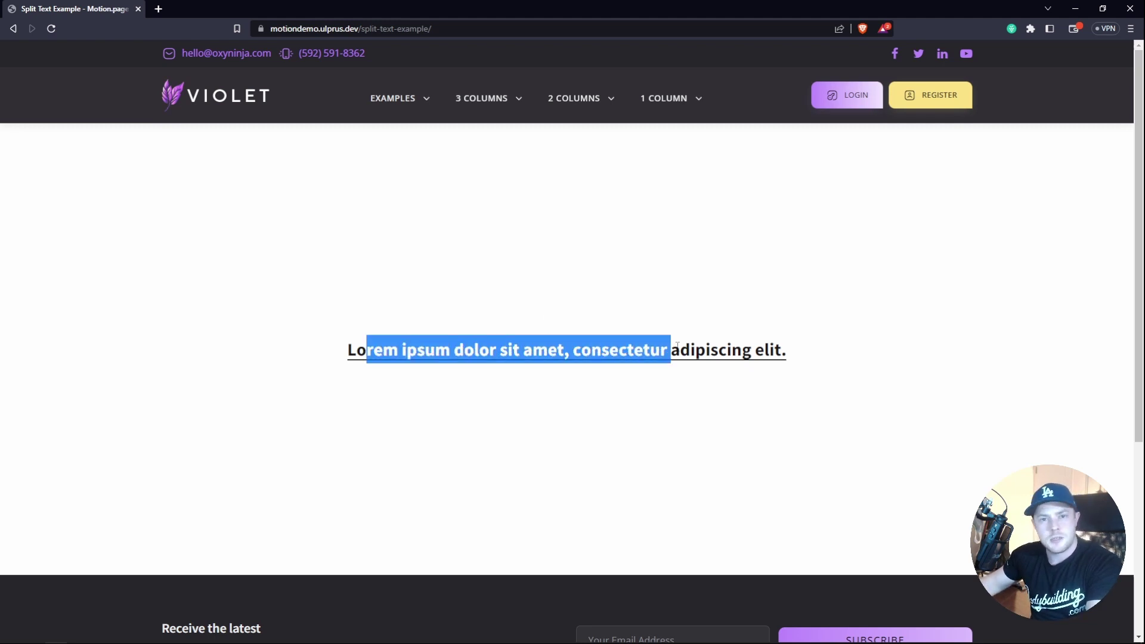
left_click(365, 355)
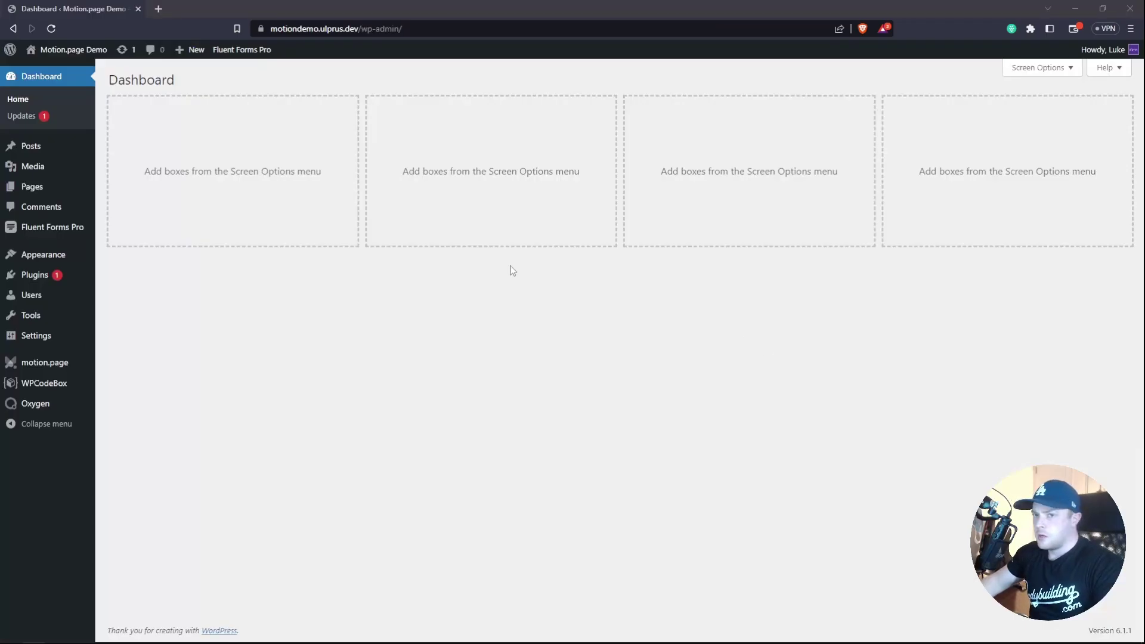
Create and publish a page titled 'Split Text Example', then open it in Oxygen
left_click(31, 187)
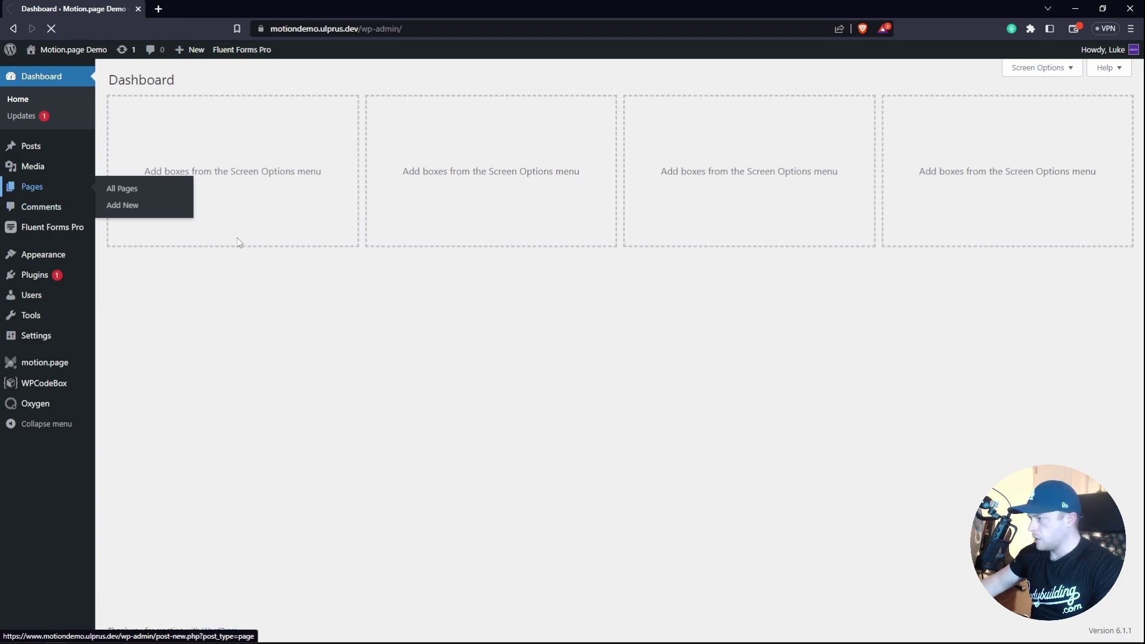
left_click(174, 80)
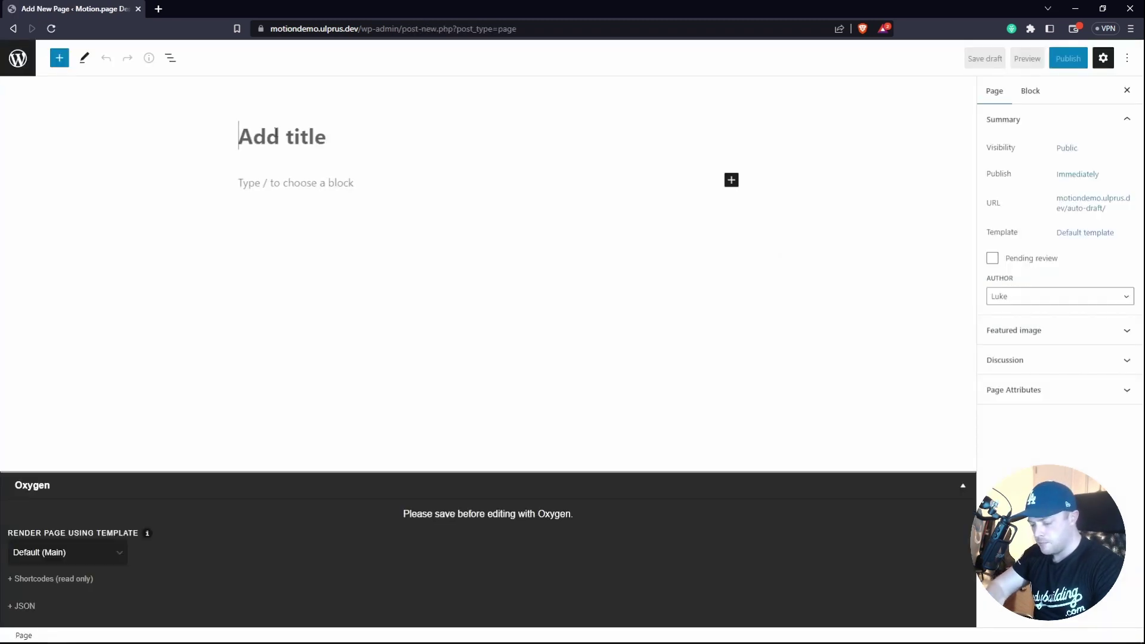
type("Split Text Example")
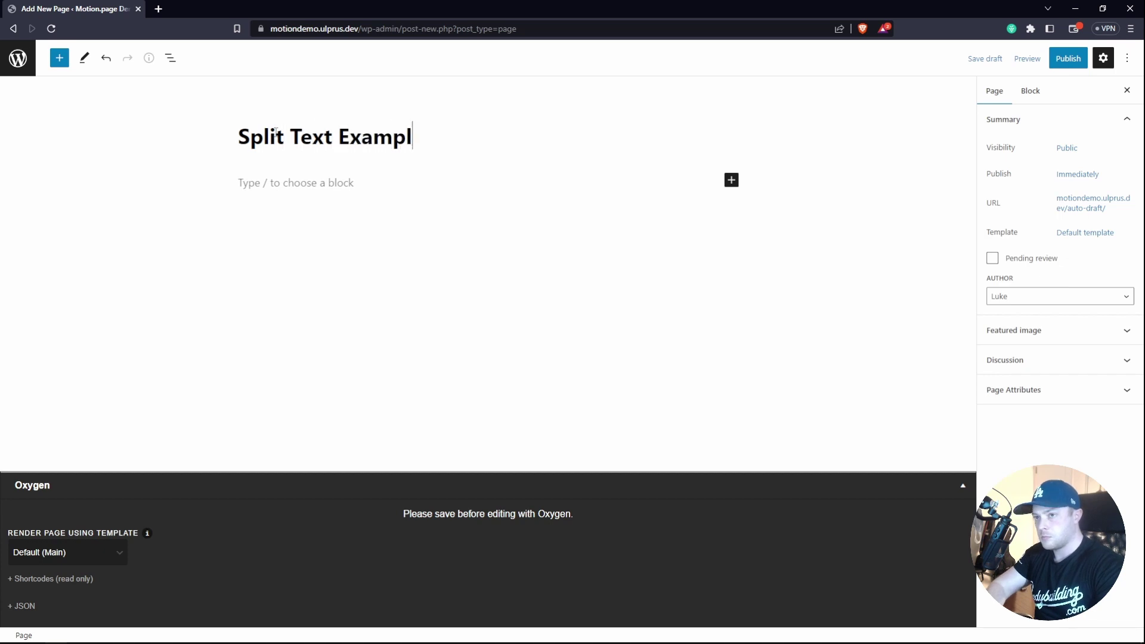
left_click(1067, 59)
left_click(1040, 58)
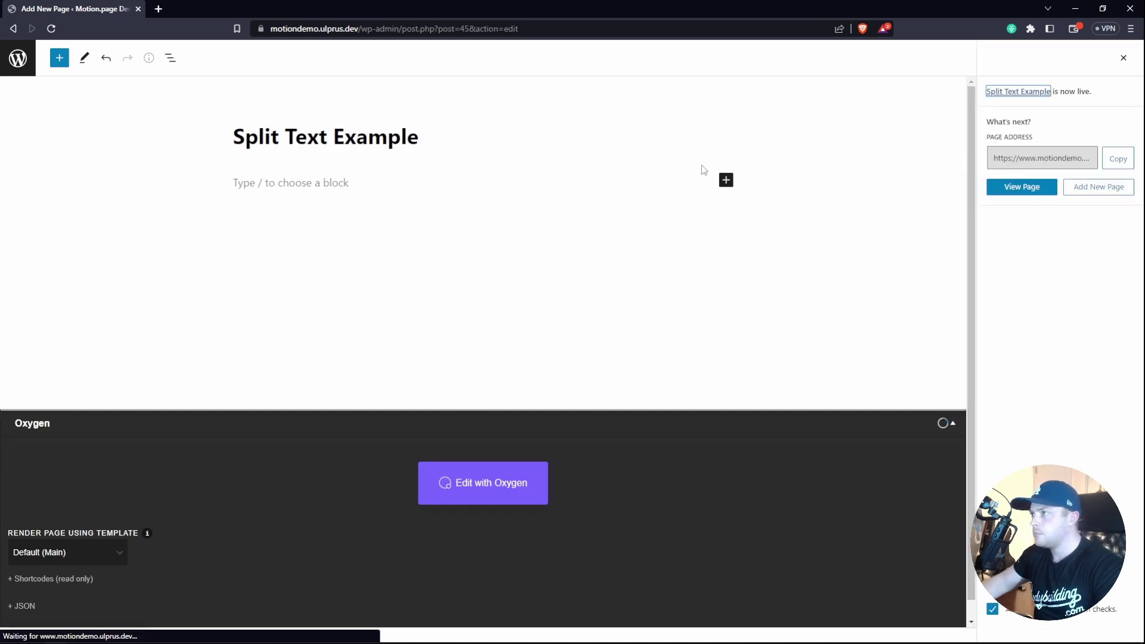
left_click(479, 486)
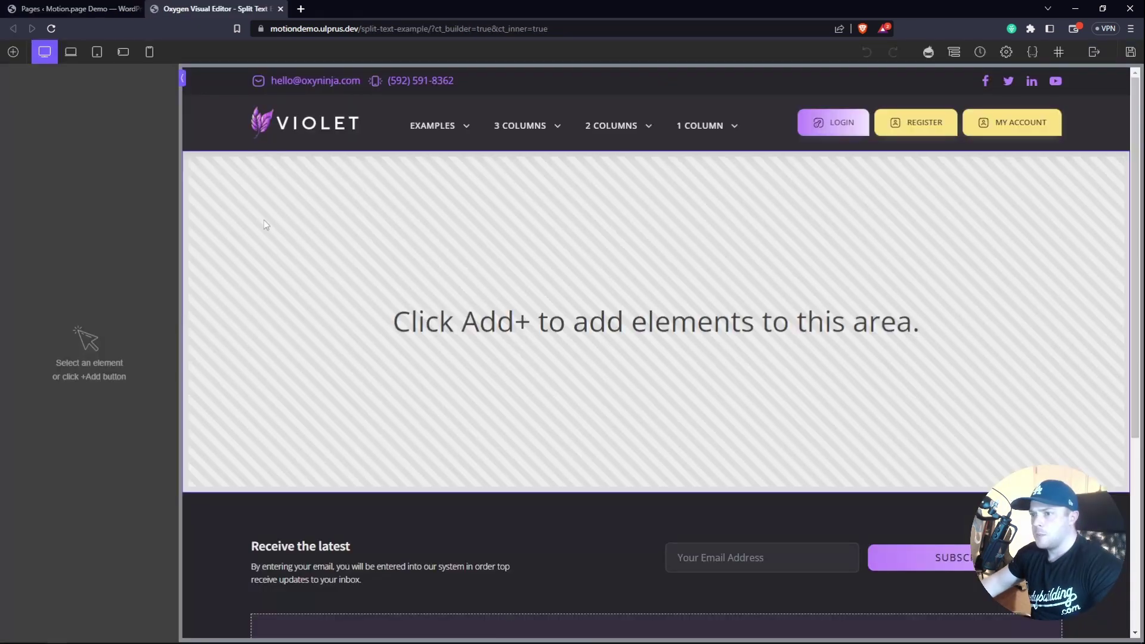
Add a section to the empty page with a heading inside it
left_click(14, 52)
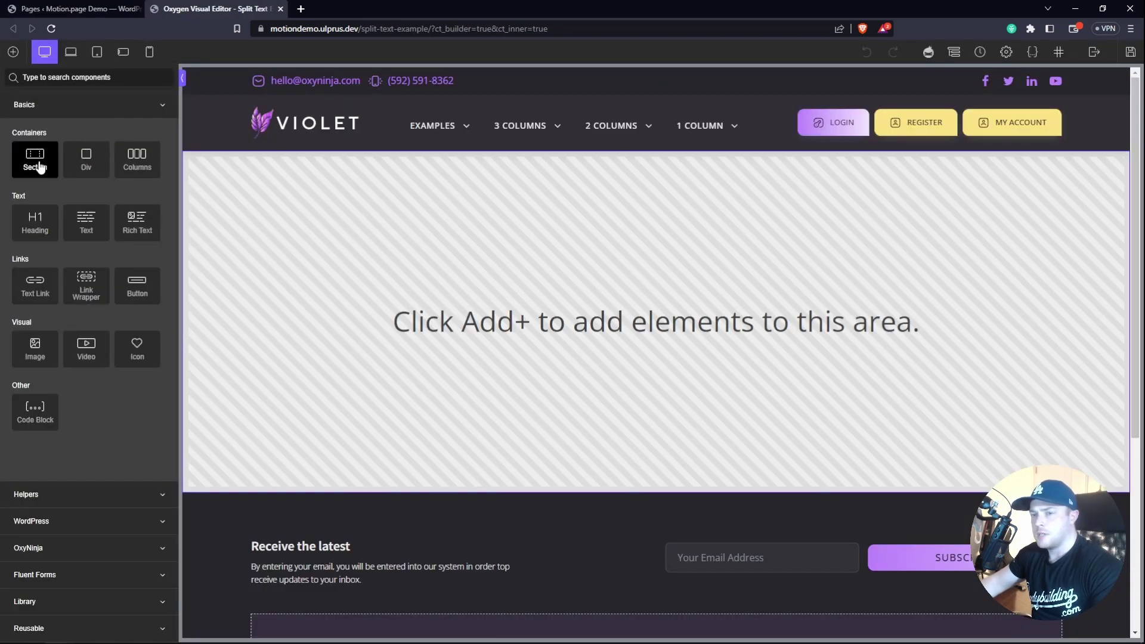
left_click(37, 160)
left_click(14, 52)
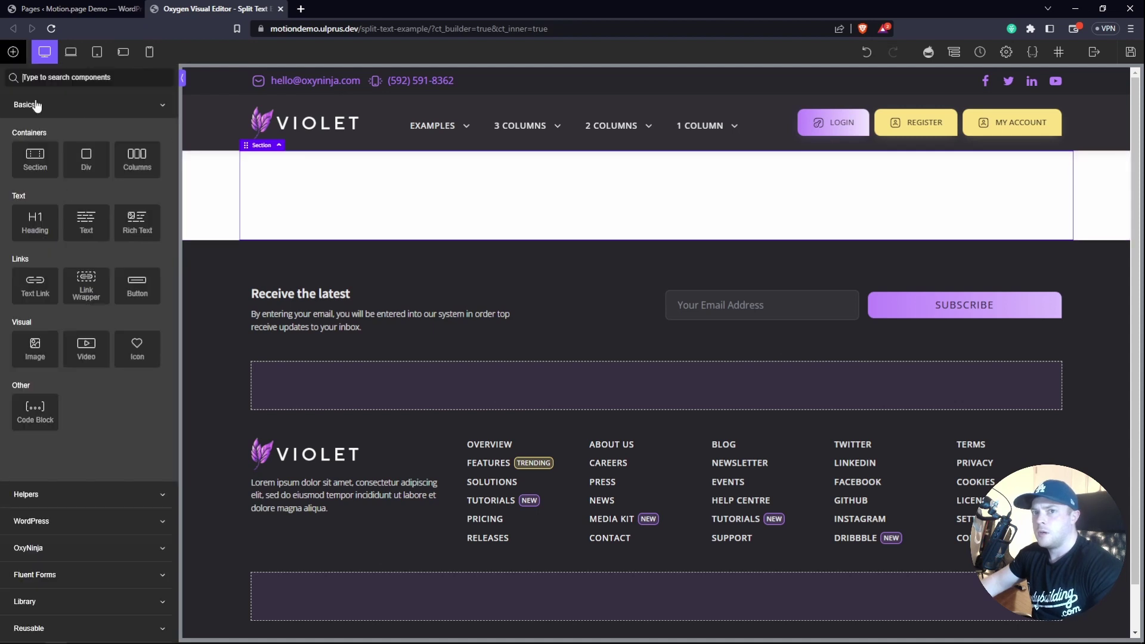
left_click(33, 230)
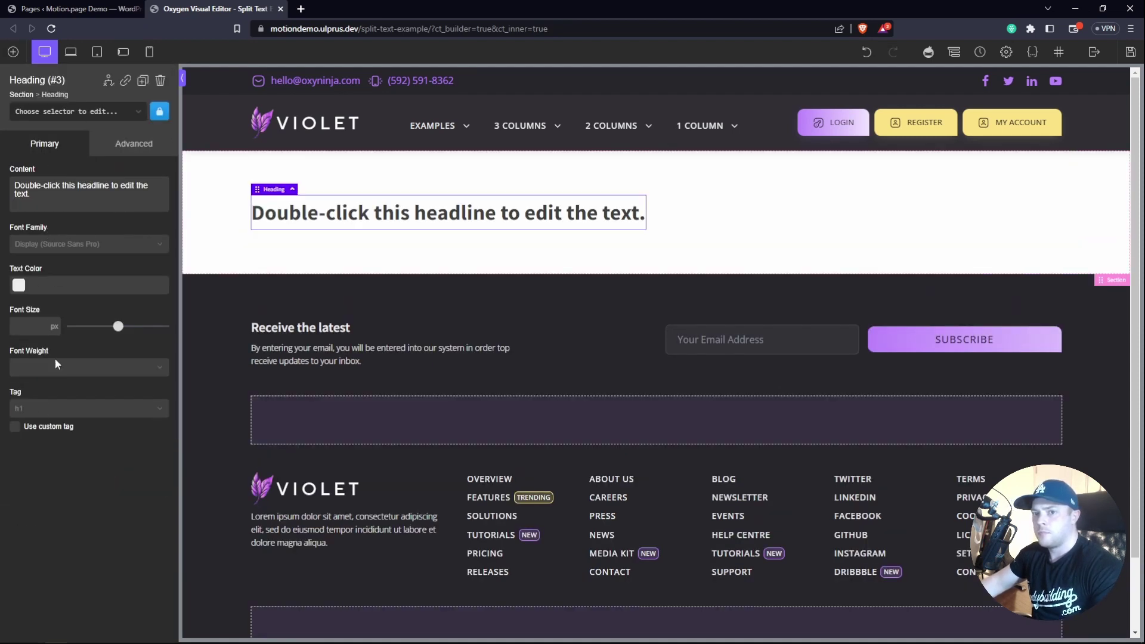
Make the heading an h2 and give it the center class
left_click(48, 416)
left_click(56, 443)
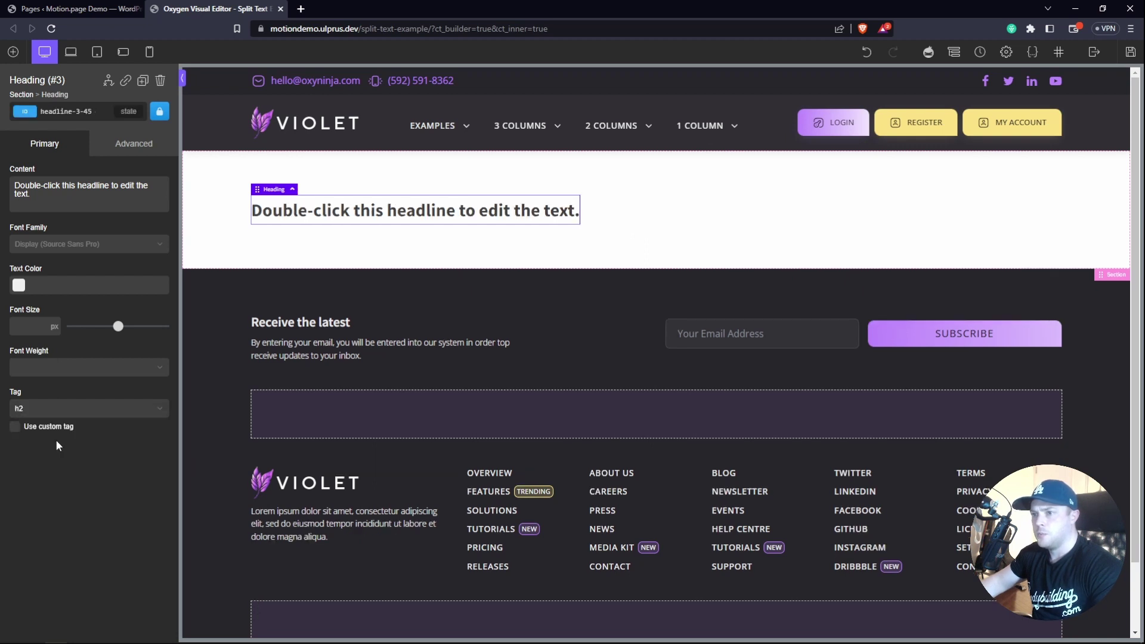
left_click(75, 110)
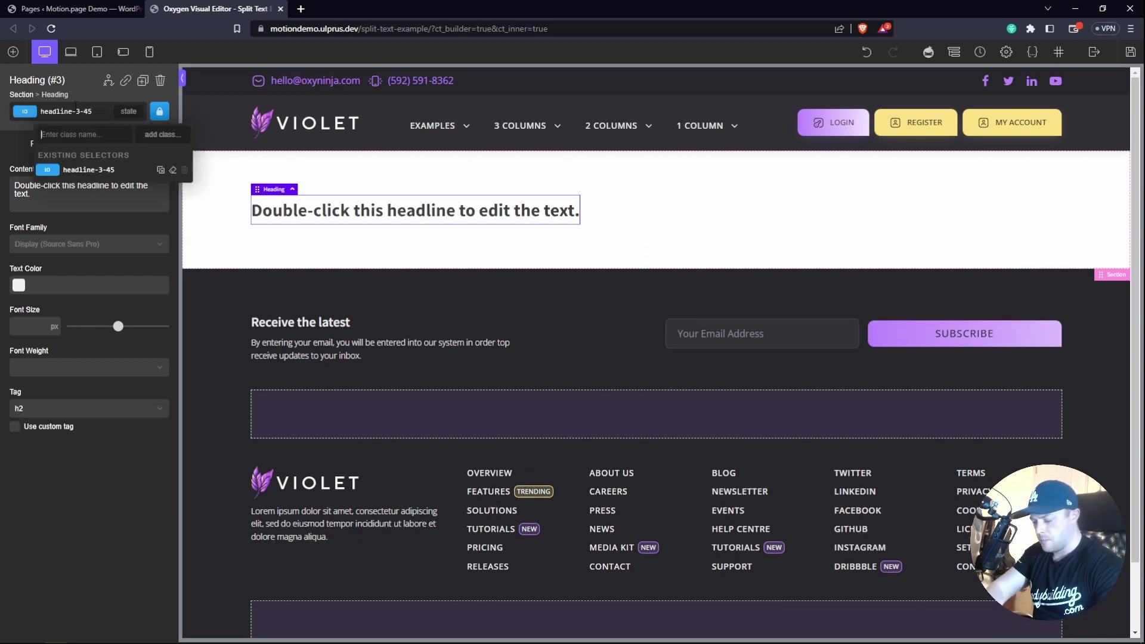
type("center")
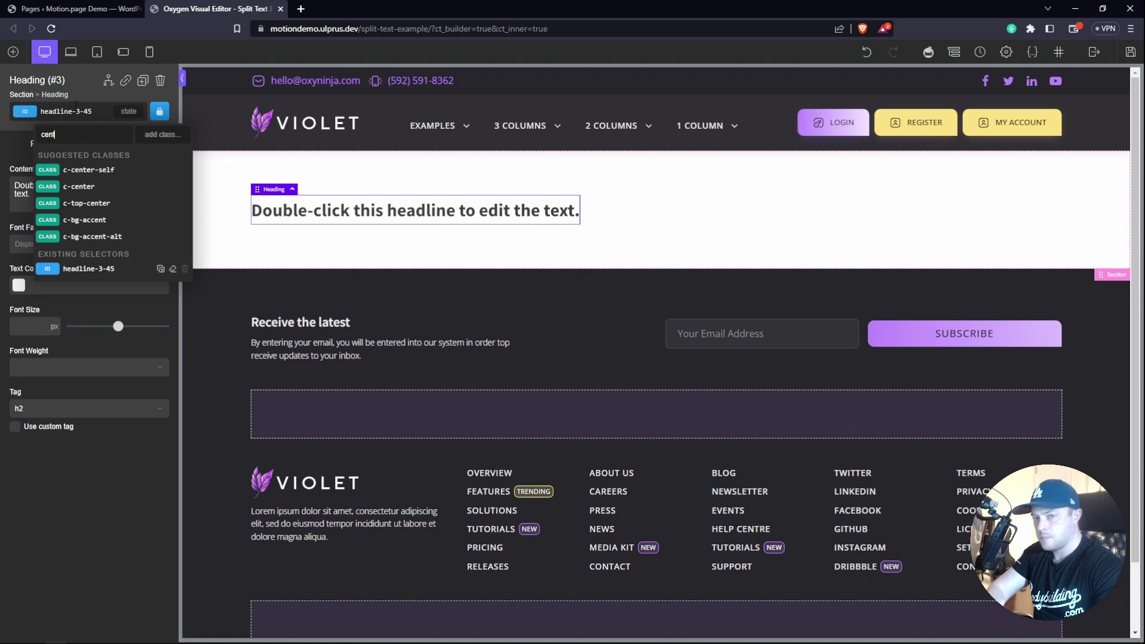
left_click(101, 170)
Replace the heading text with 'Lorem ipsum dolor sit amet, consectetur adipiscing elit.'
double_click(673, 210)
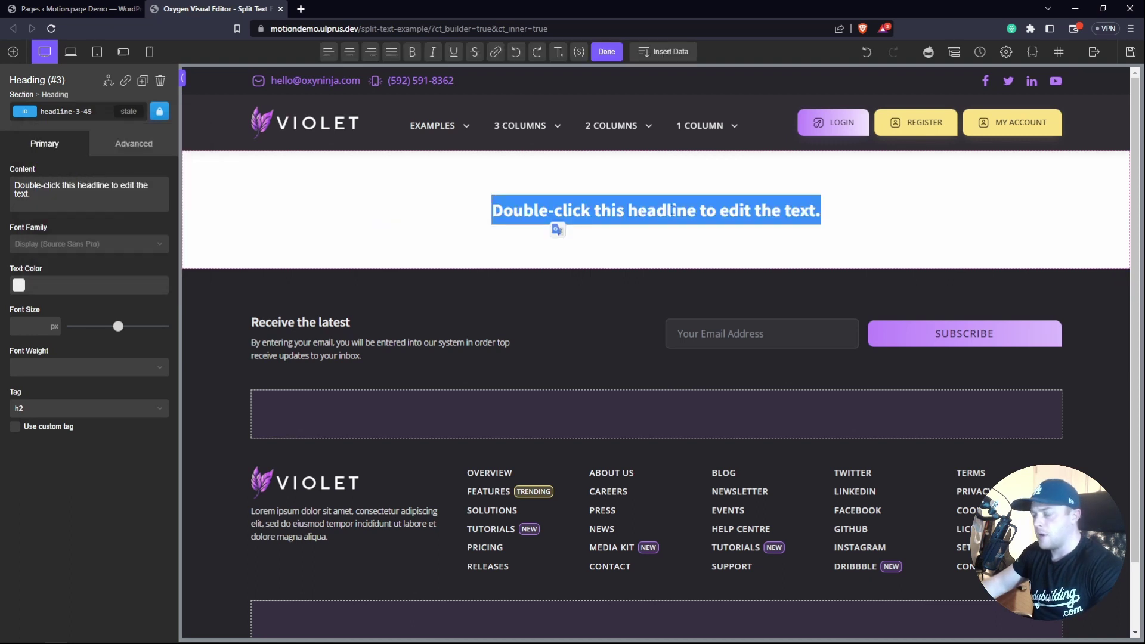
key("BackSpace")
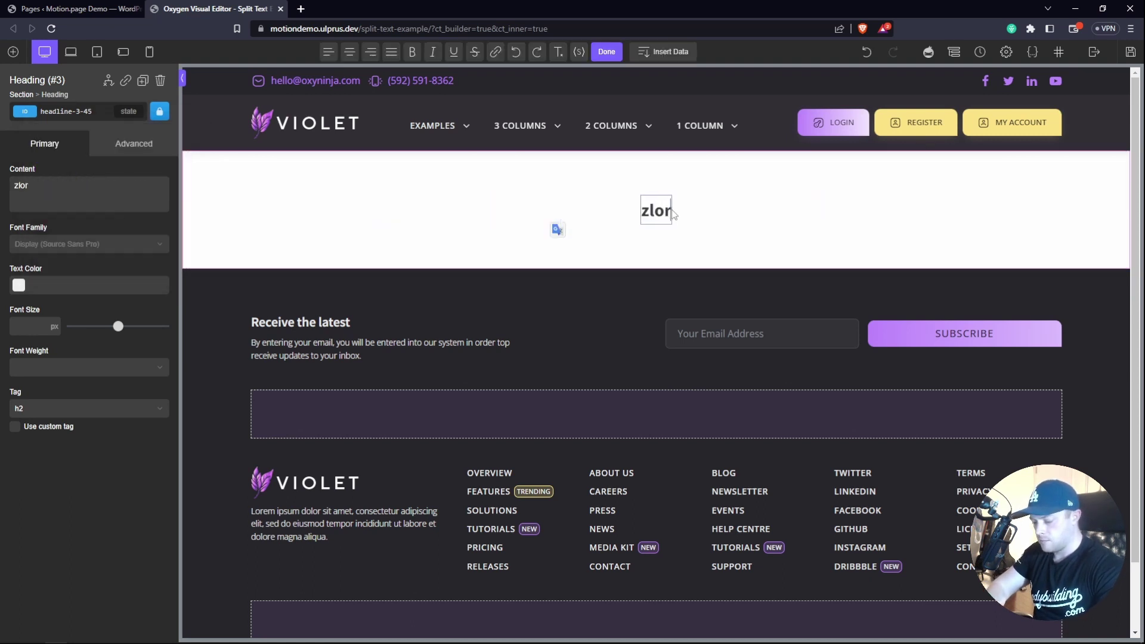
type("Lorem ipsum dolor sit amet, consectetur adipiscing elit.")
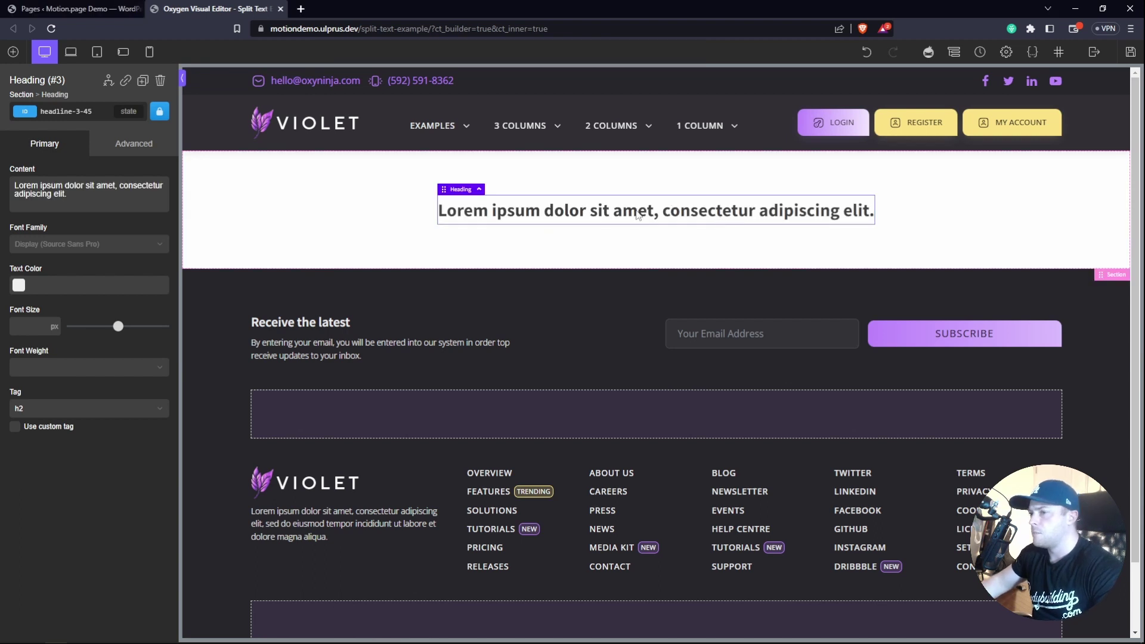
Wrap the heading text in a span with the class mp-bounce
double_click(637, 214)
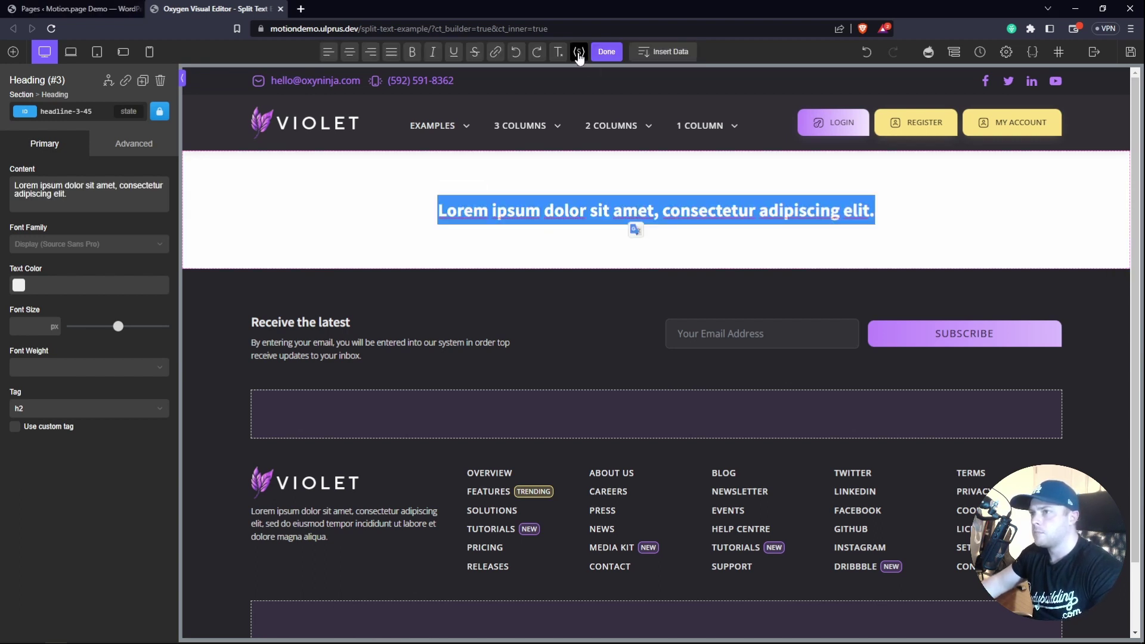
left_click(579, 51)
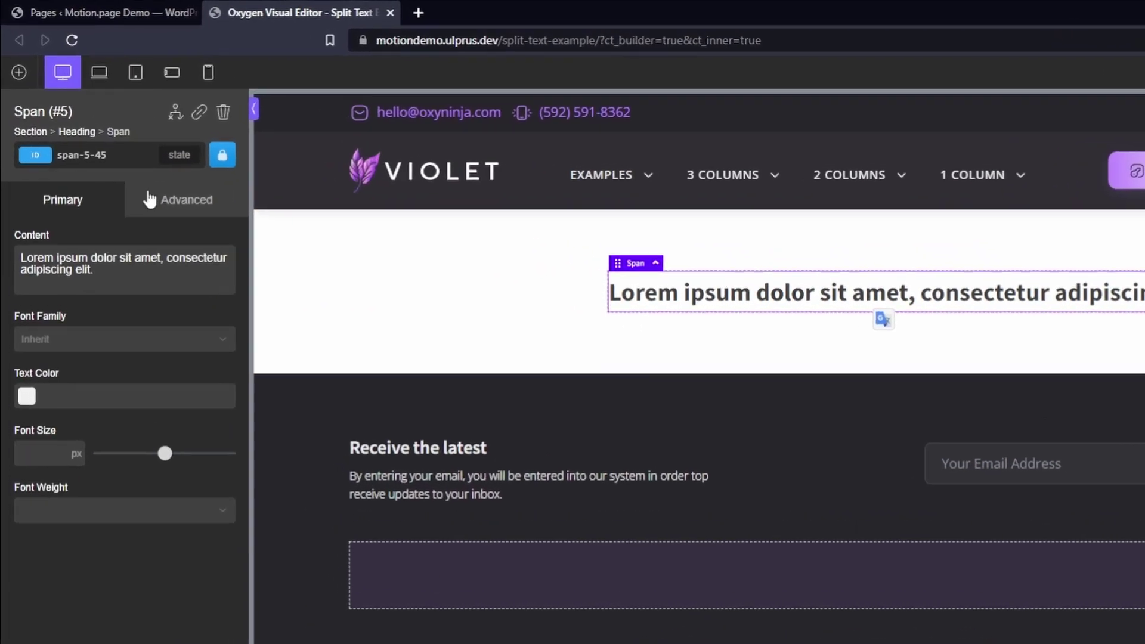
left_click(62, 114)
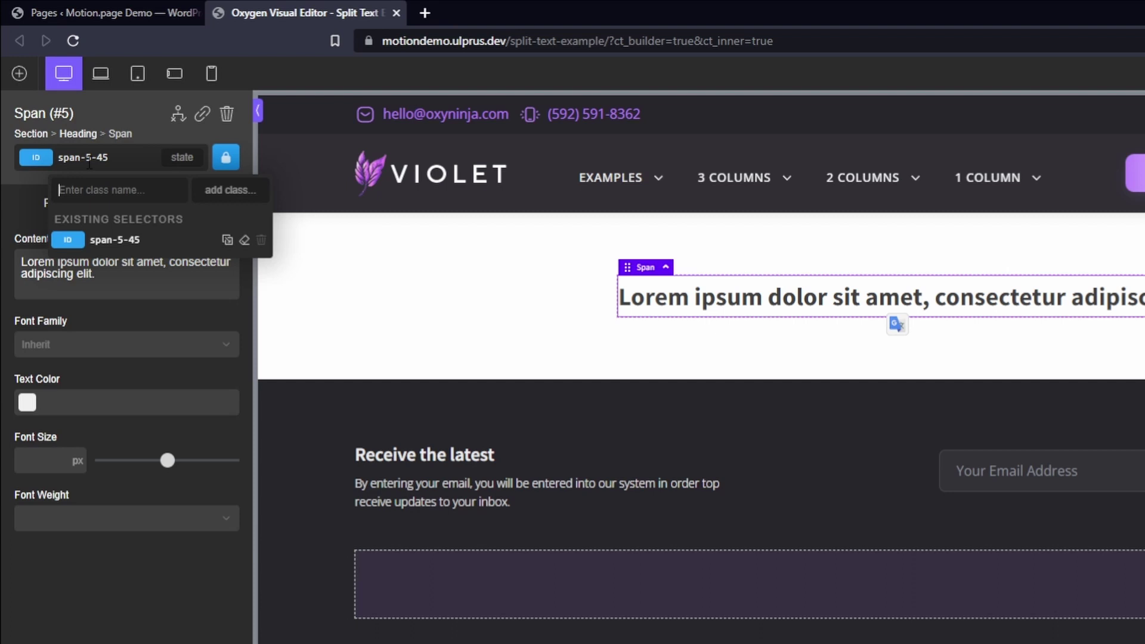
type("mp-bounce")
key("Return")
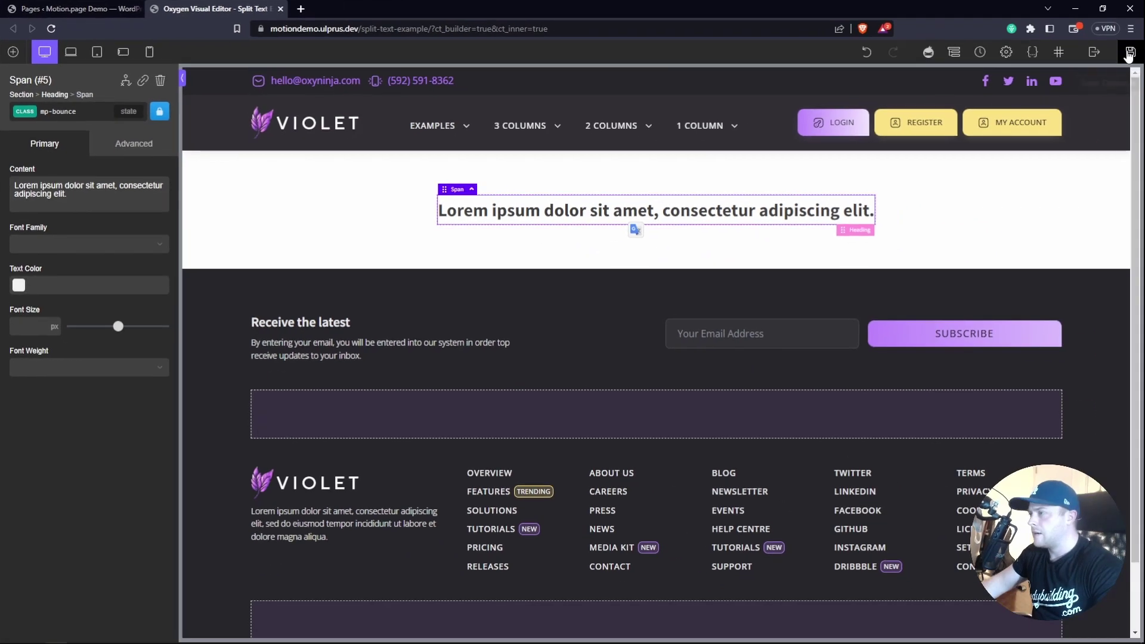
Save the page and open Motion.page from the WordPress admin
key("ctrl+s")
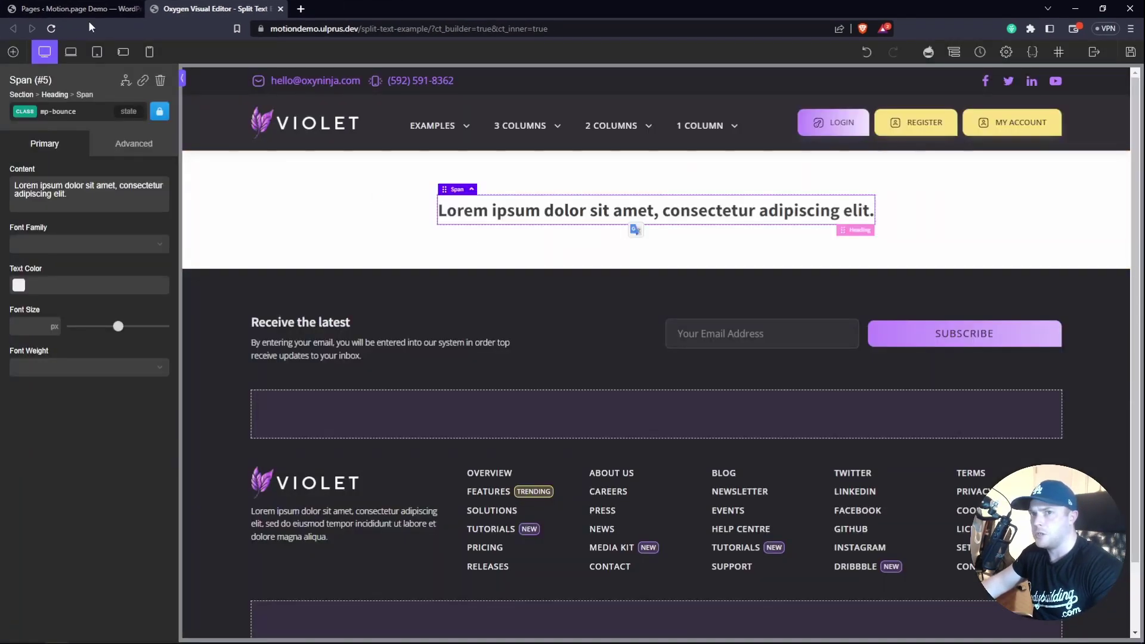
left_click(78, 8)
left_click(36, 363)
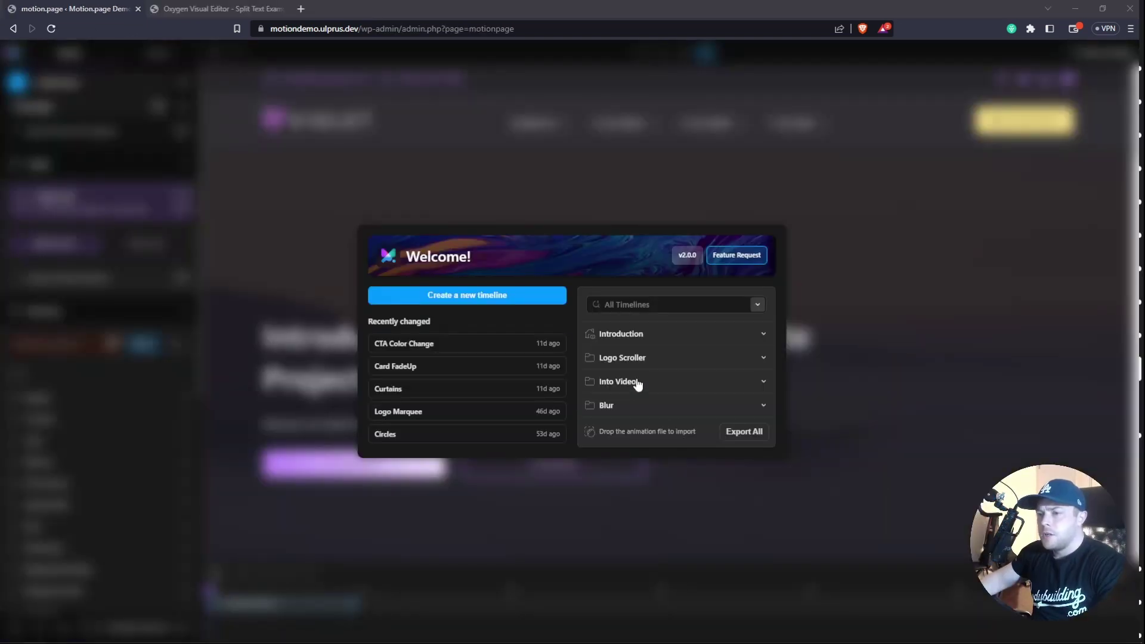
Create a timeline named 'Bounce Effect' targeting the Split Text Example page
left_click(484, 297)
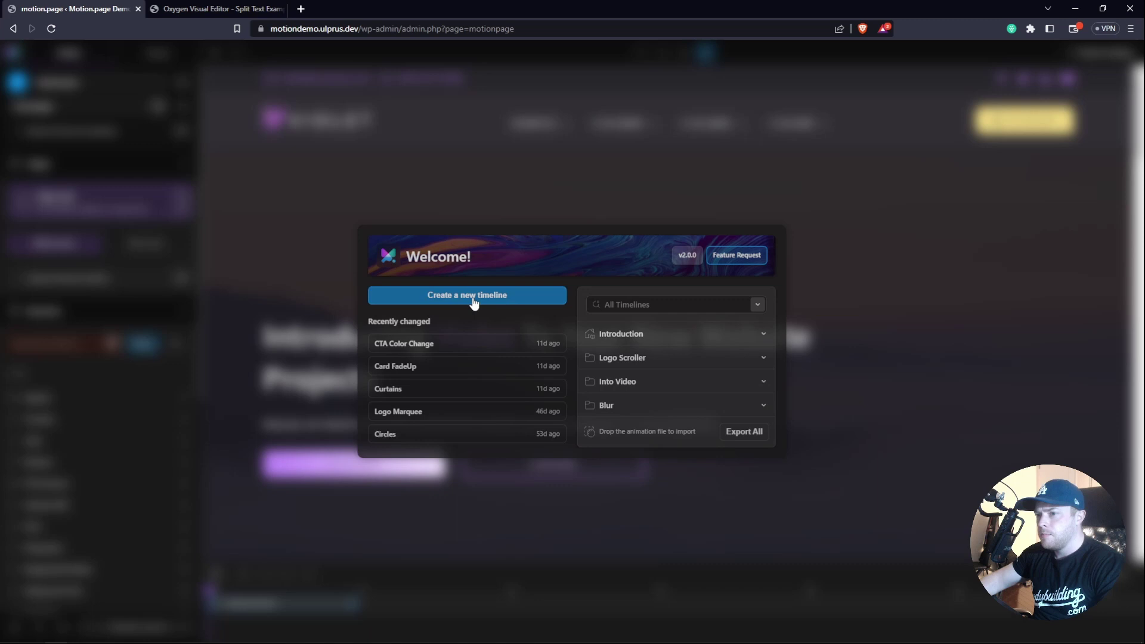
double_click(99, 83)
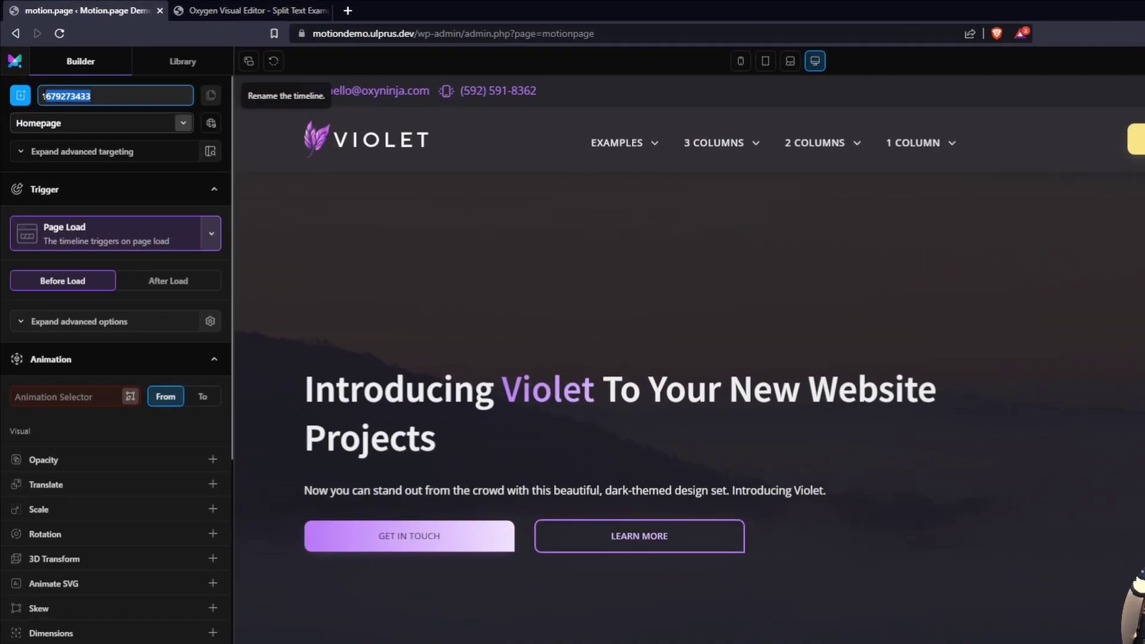
type("Bounce")
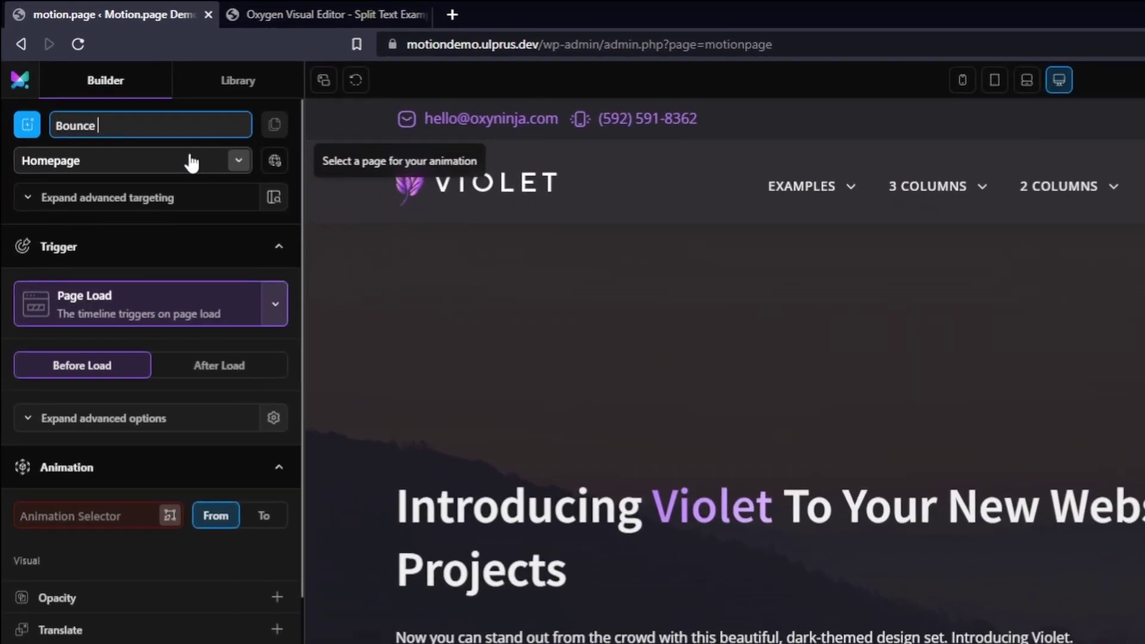
type(" Effect")
left_click(142, 168)
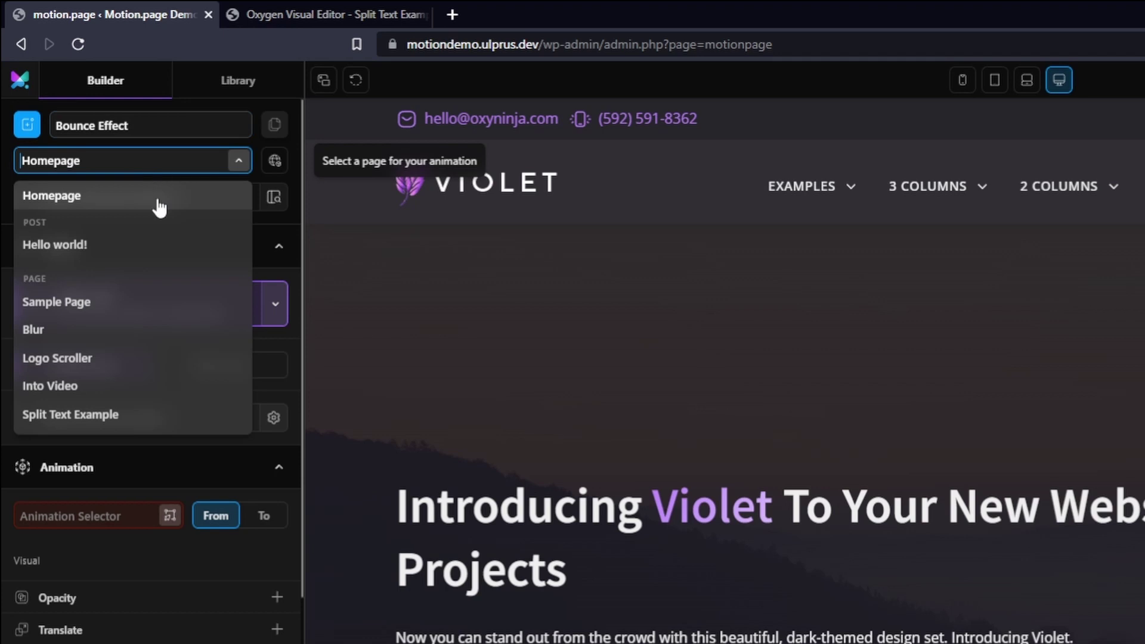
left_click(70, 416)
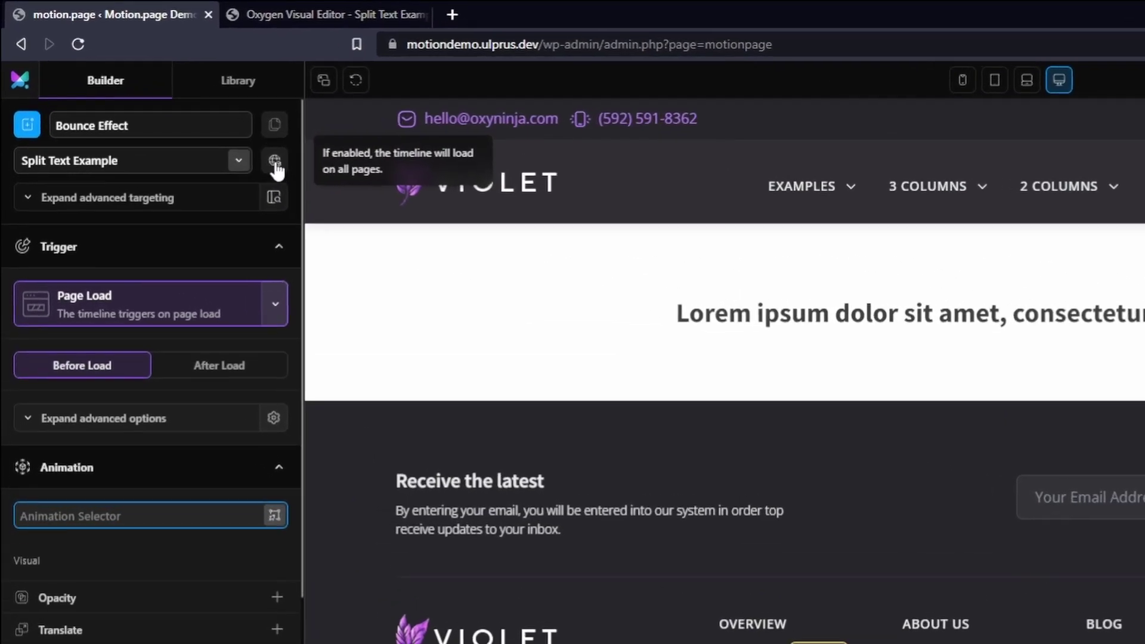
Set the timeline's load option and make .mp-bounce the animation target
left_click(275, 162)
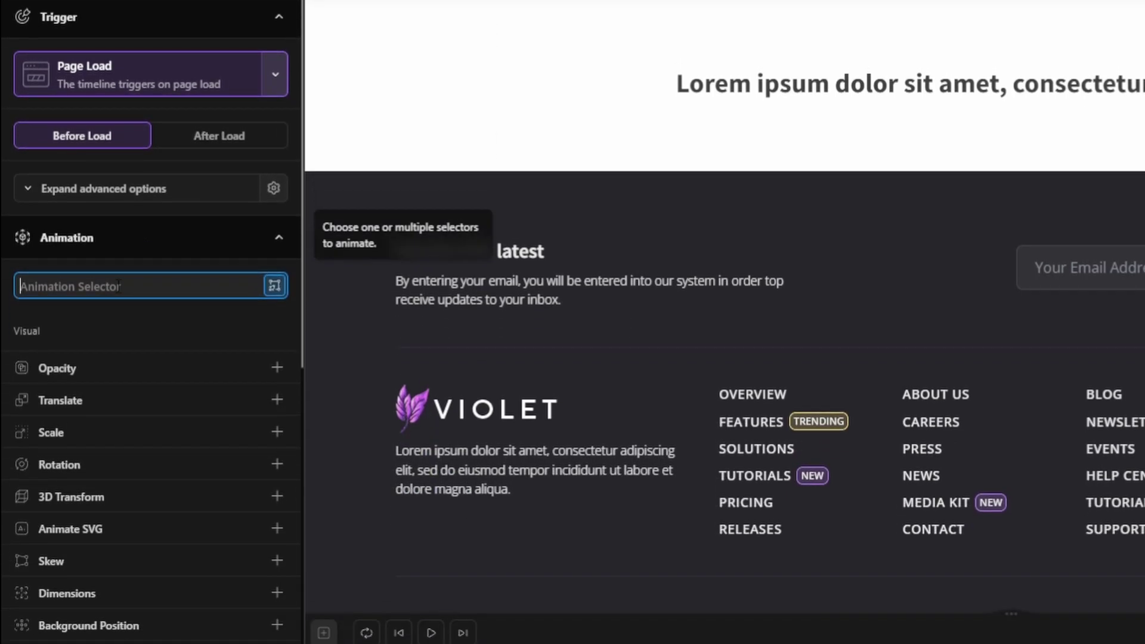
type(".mp-bounce")
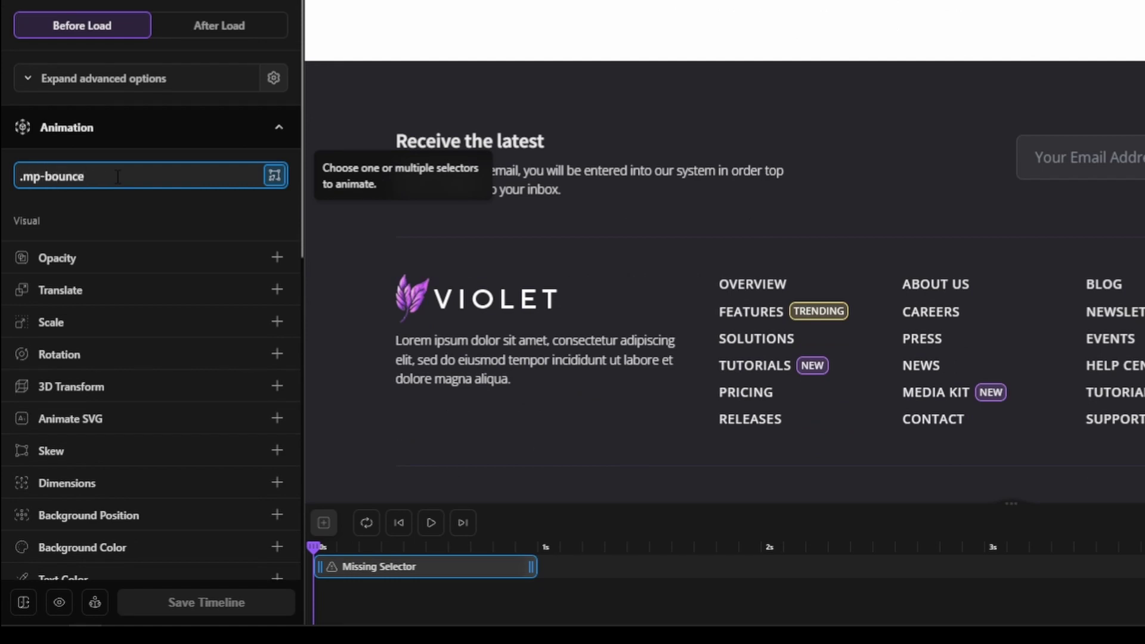
key("Return")
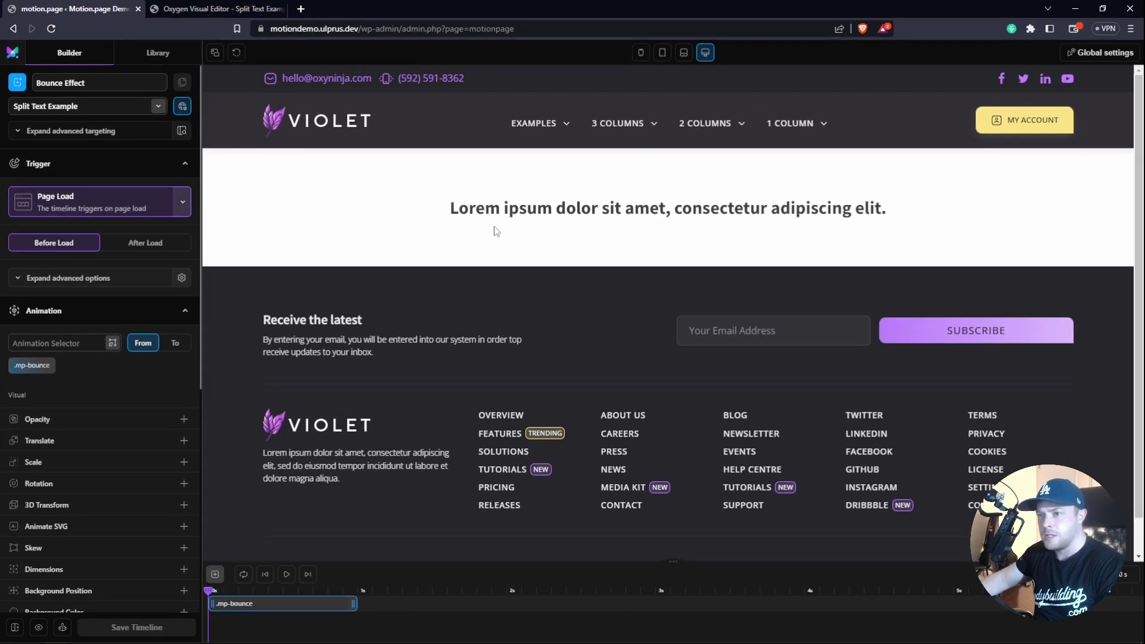
Split the .mp-bounce text into Characters and add a Stagger of 1 s each
mouse_move(29, 358)
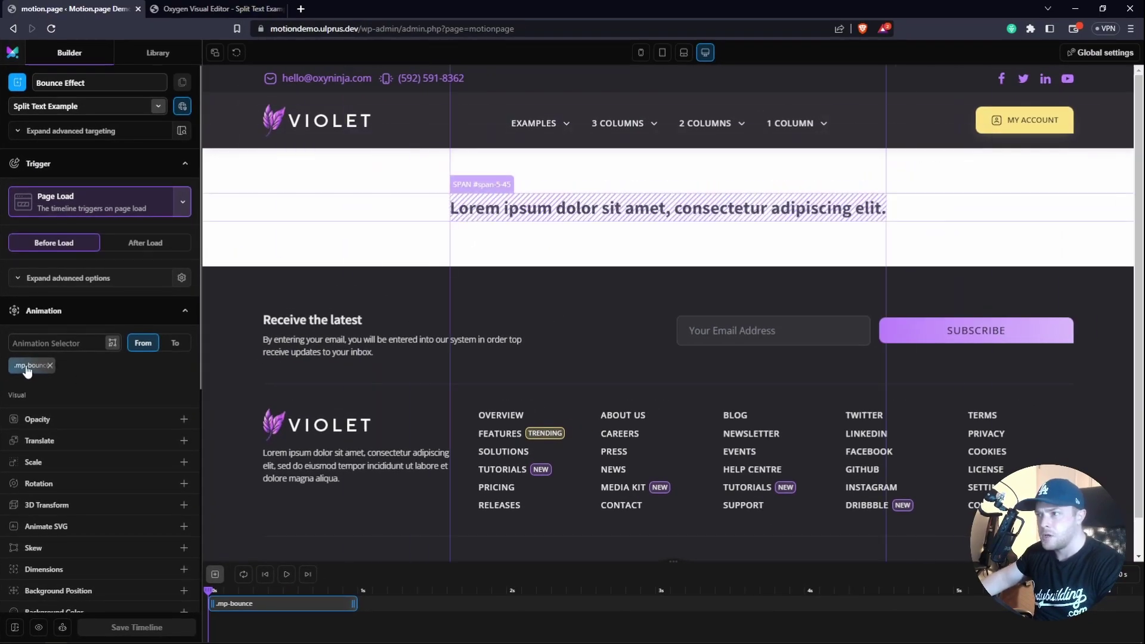
scroll(30, 367, "down", 3)
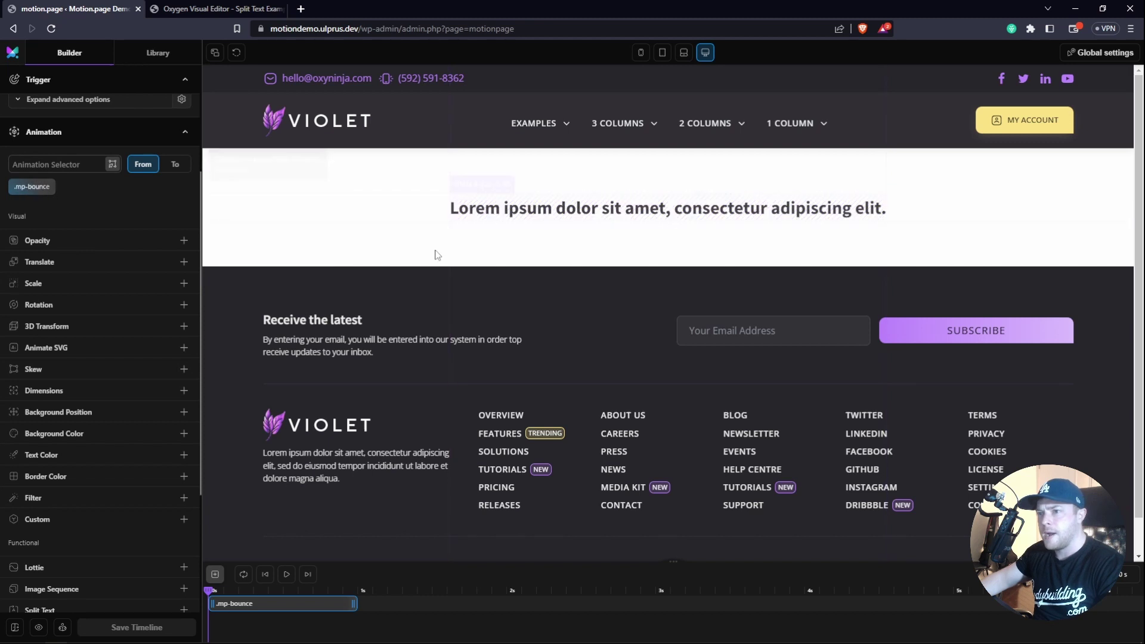
scroll(34, 344, "down", 3)
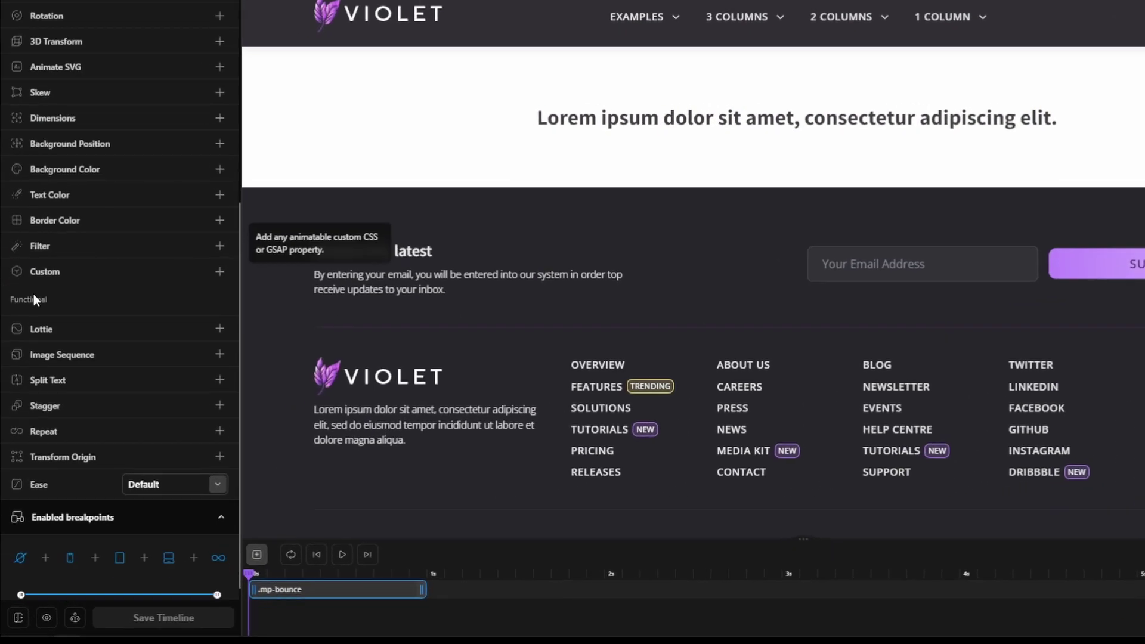
left_click(57, 417)
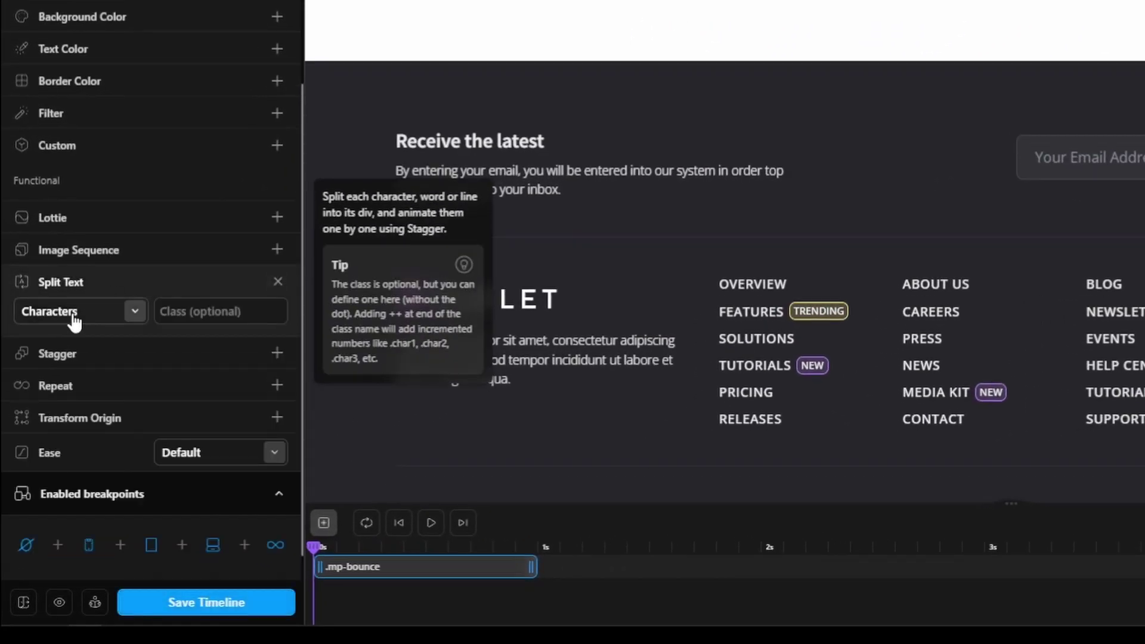
left_click(102, 357)
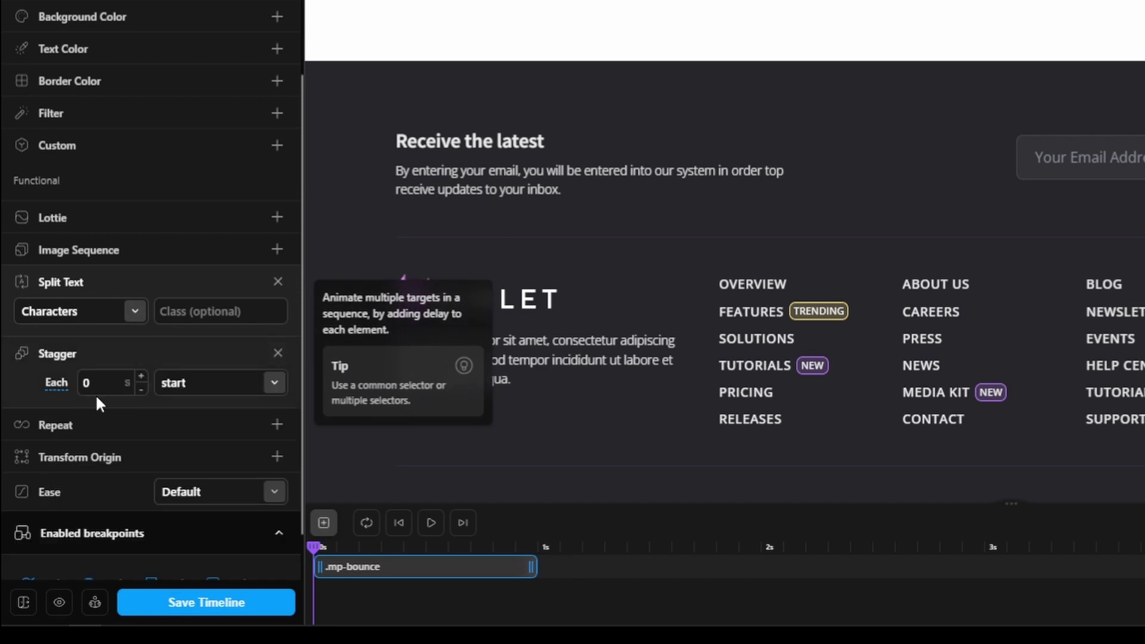
double_click(101, 383)
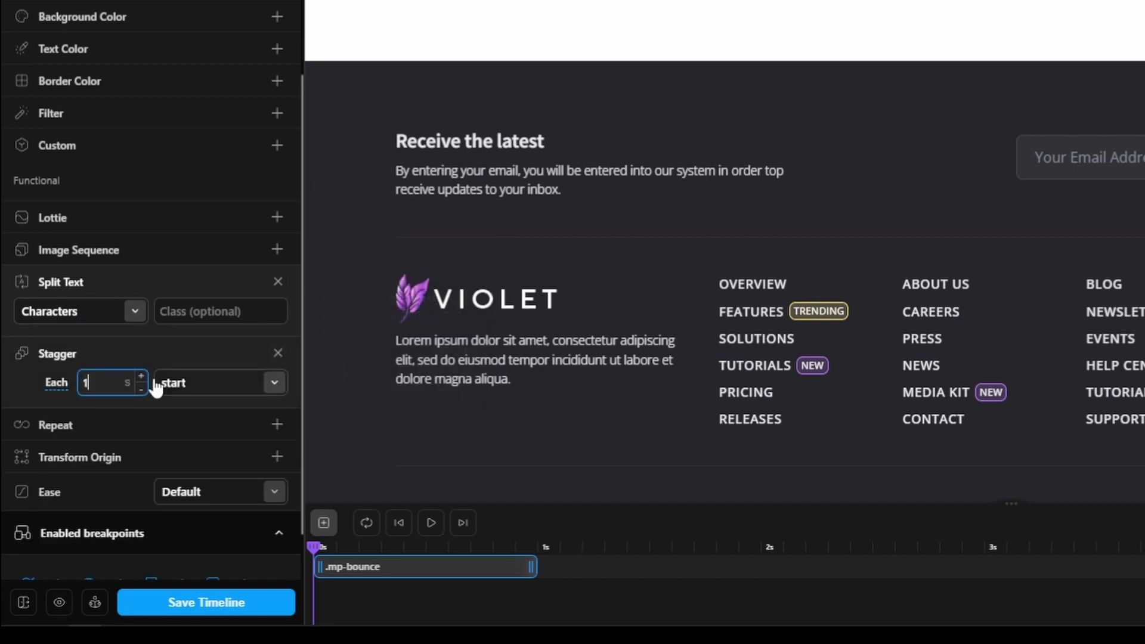
type("1")
scroll(141, 352, "up", 10)
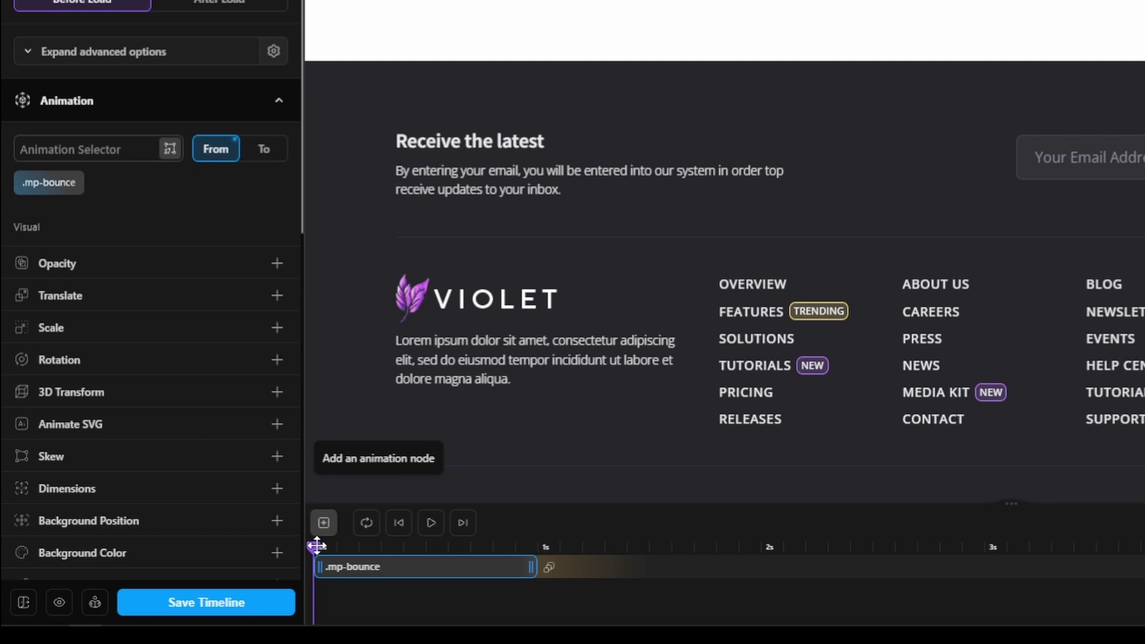
Add a Translate with a Y offset of 100% to the letter animation
mouse_move(317, 545)
left_mouse_down()
mouse_move(486, 545)
mouse_move(310, 547)
left_mouse_up()
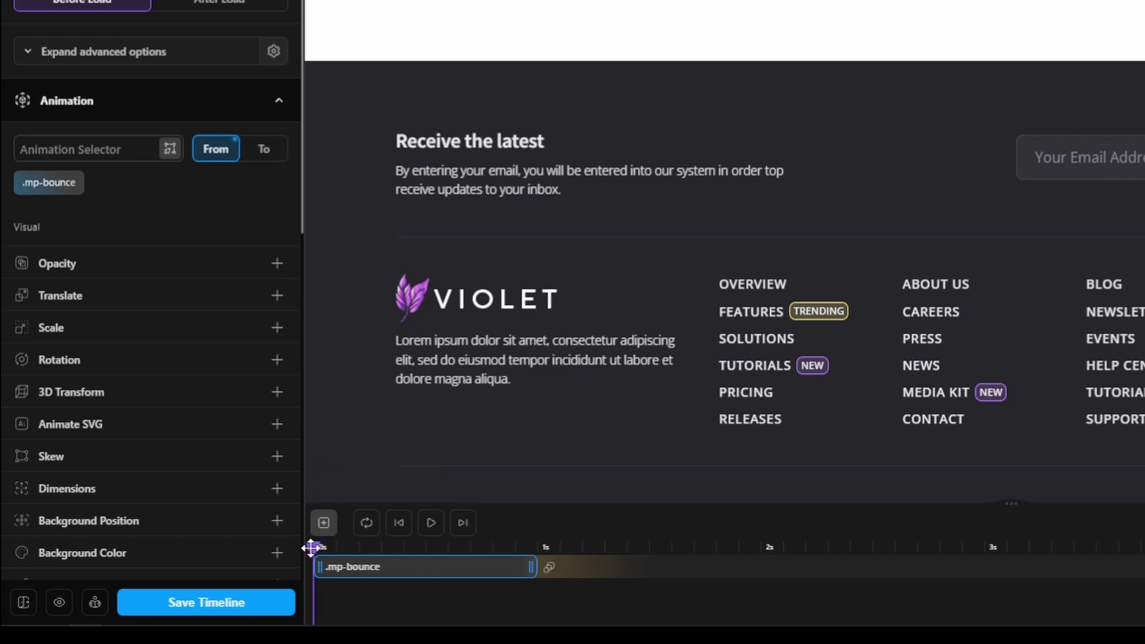
left_click(216, 299)
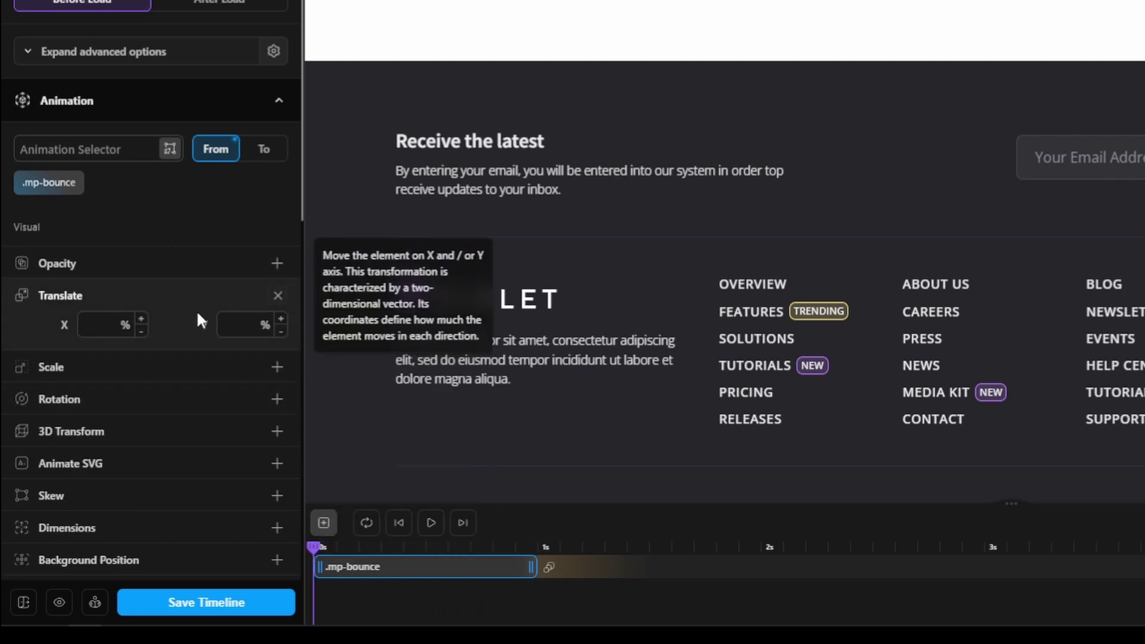
left_click(254, 324)
type("100")
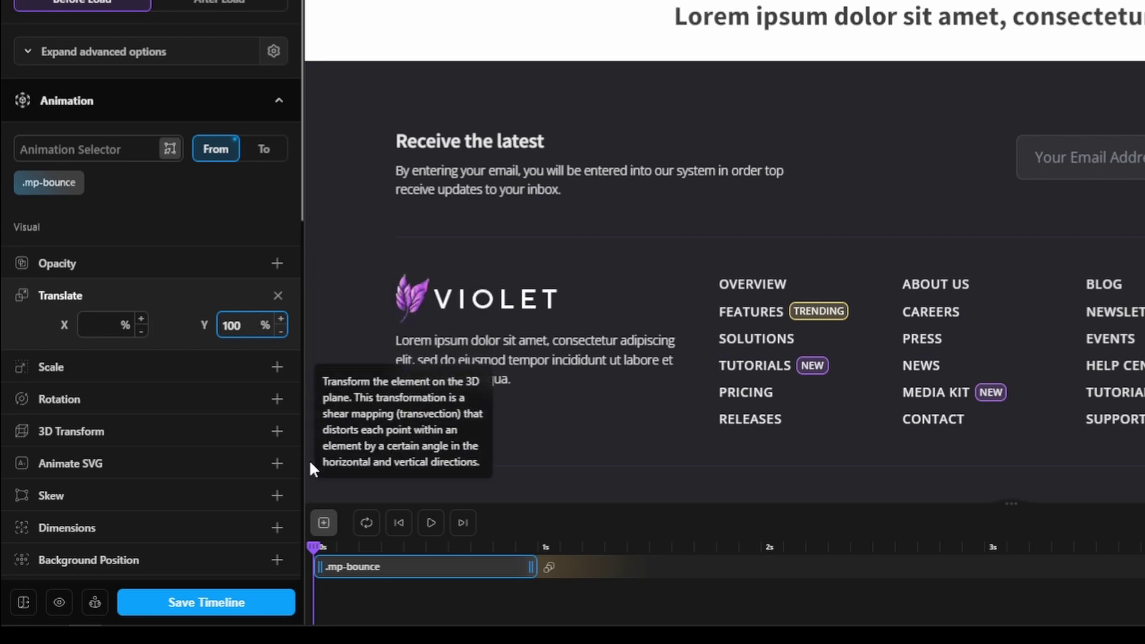
Scrub the timeline playhead to preview the letters rising into place
left_click_drag(313, 547, 501, 547)
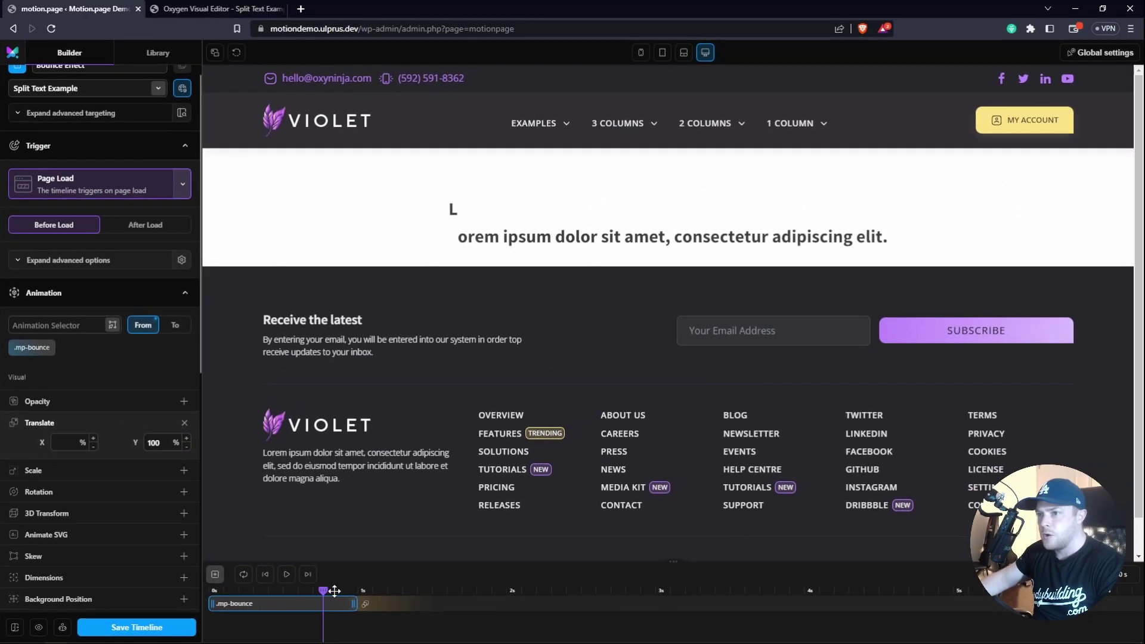
left_click_drag(335, 591, 203, 585)
scroll(122, 523, "up", 1)
scroll(122, 523, "down", 7)
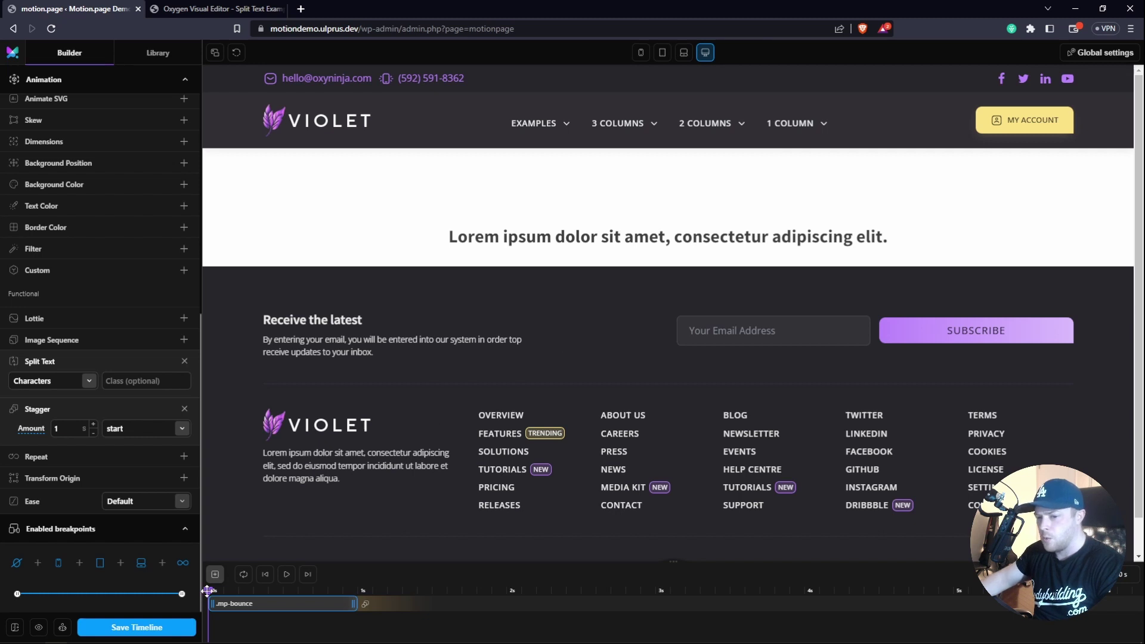
mouse_move(207, 591)
left_mouse_down()
mouse_move(381, 591)
mouse_move(206, 590)
left_mouse_up()
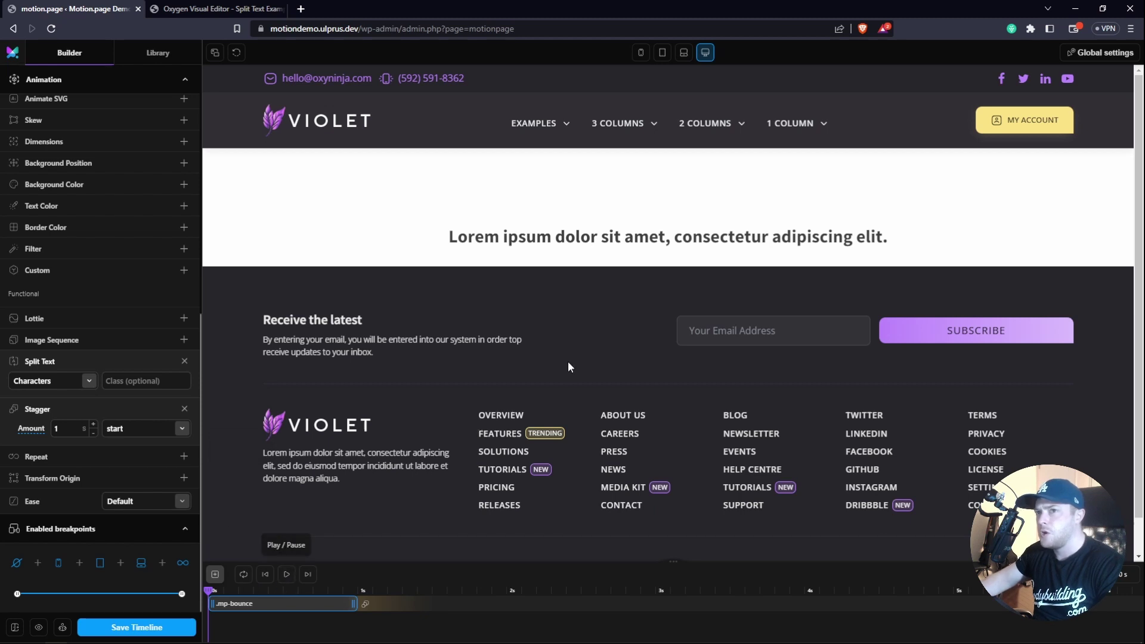
Set the heading's Advanced > Layout overflow to hidden, save, and return to Motion.page
left_click(216, 9)
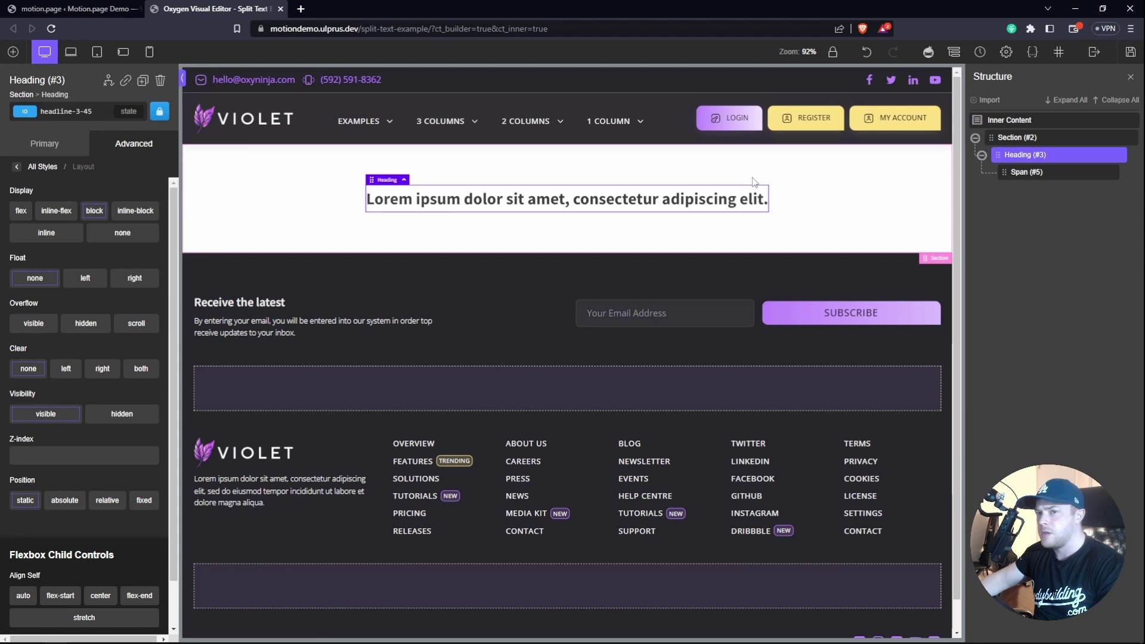
left_click(107, 146)
left_click(59, 149)
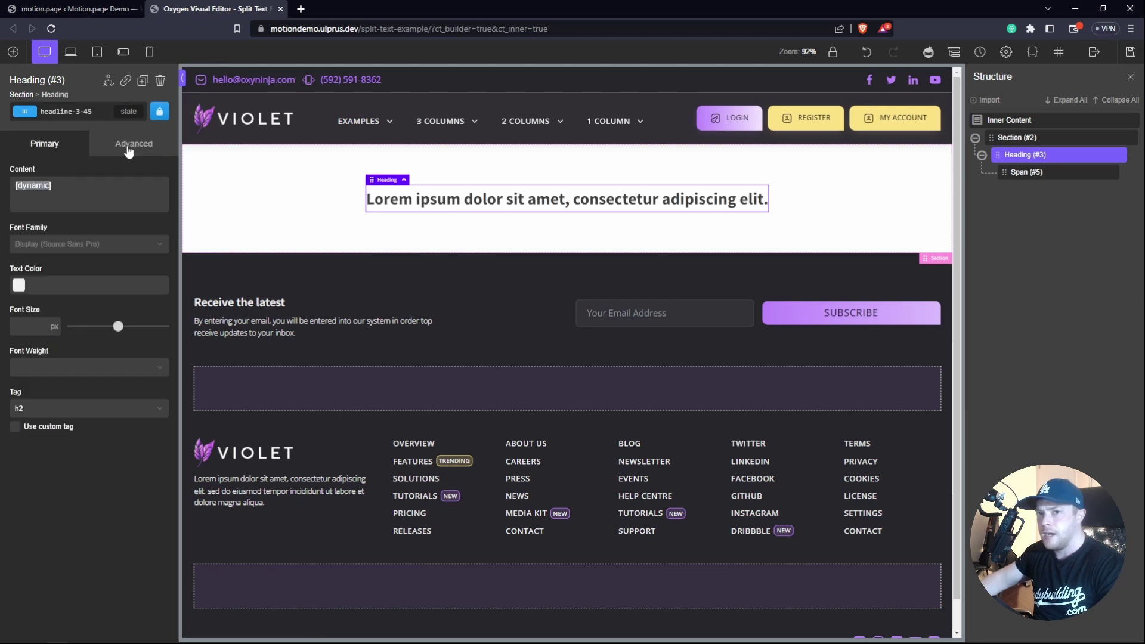
left_click(131, 146)
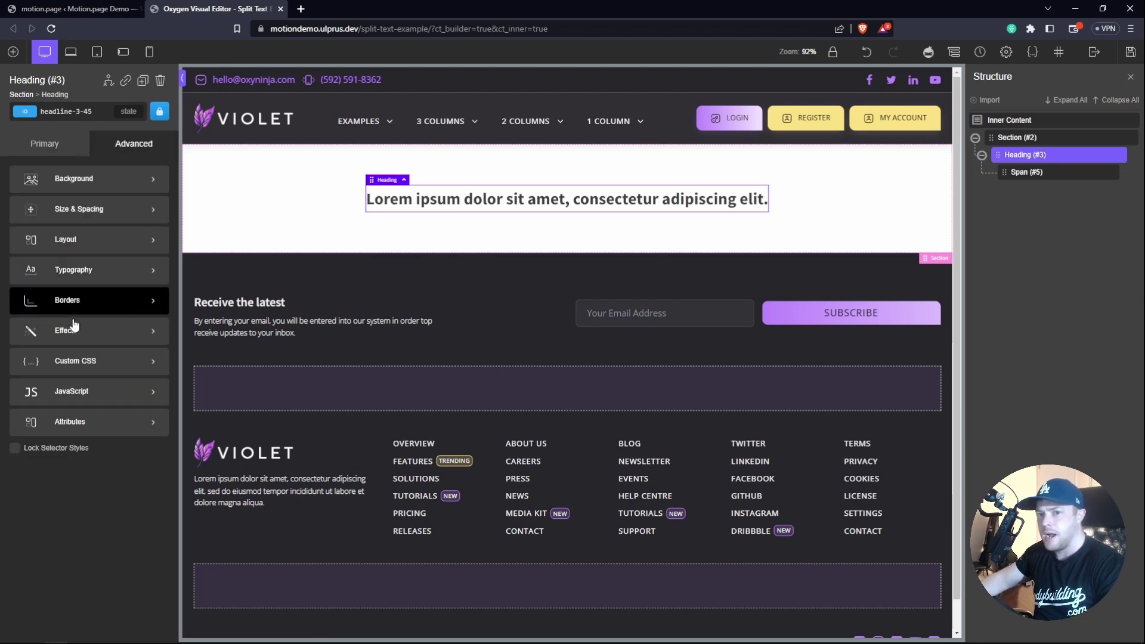
left_click(45, 242)
left_click(86, 275)
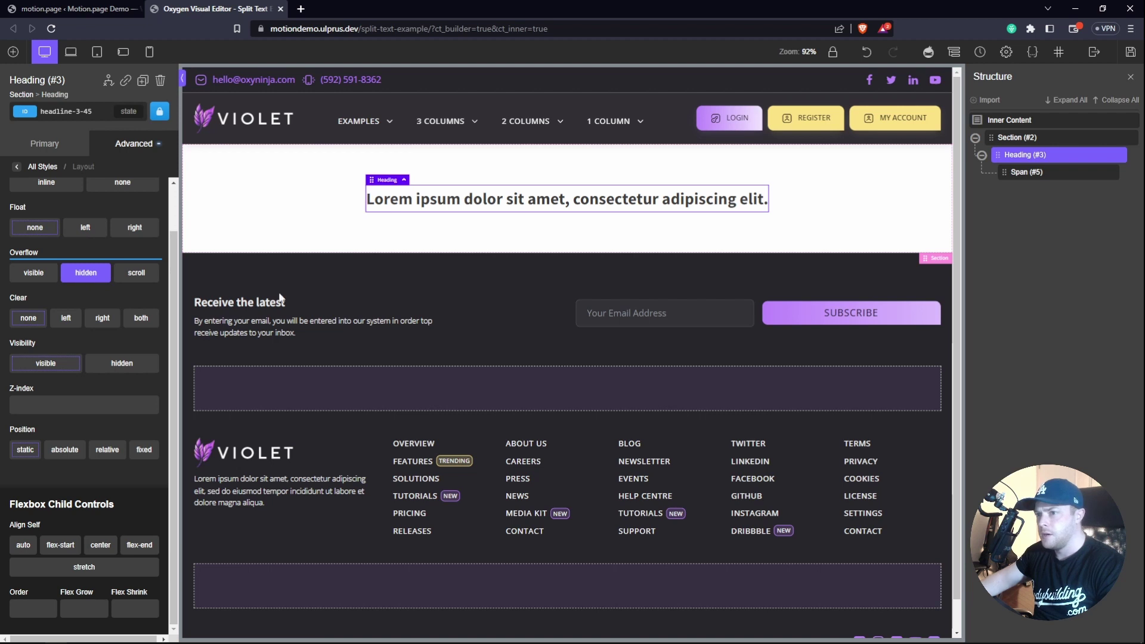
left_click(1130, 52)
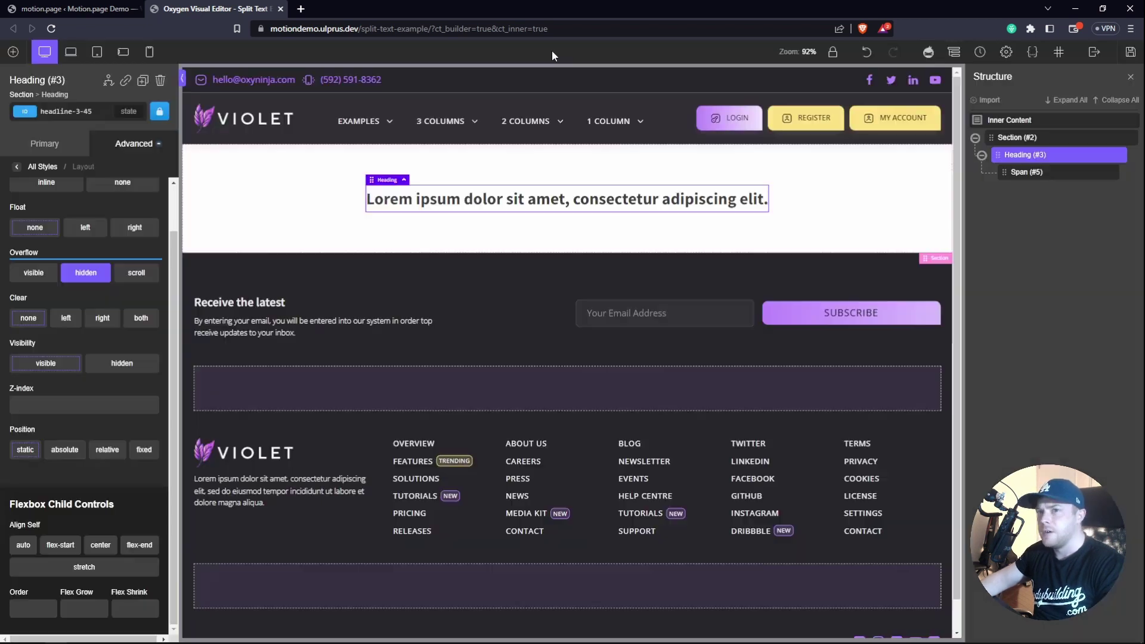
left_click(71, 9)
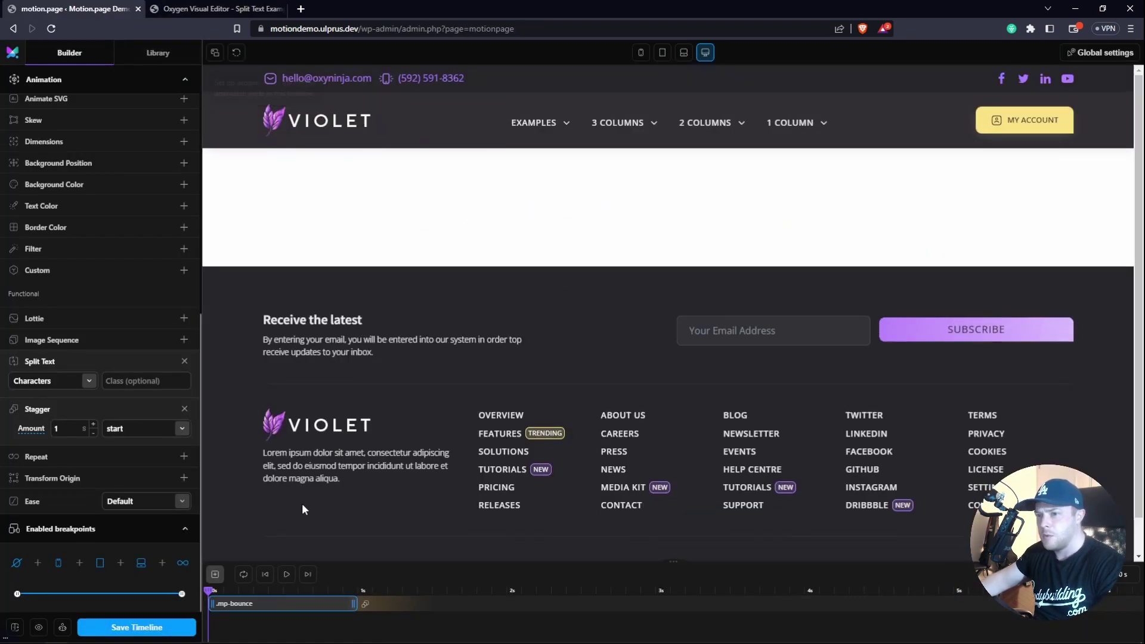
Switch the letter animation's ease to Elastic and preview it up to 1 second
mouse_move(208, 590)
left_mouse_down()
mouse_move(427, 591)
mouse_move(195, 590)
left_mouse_up()
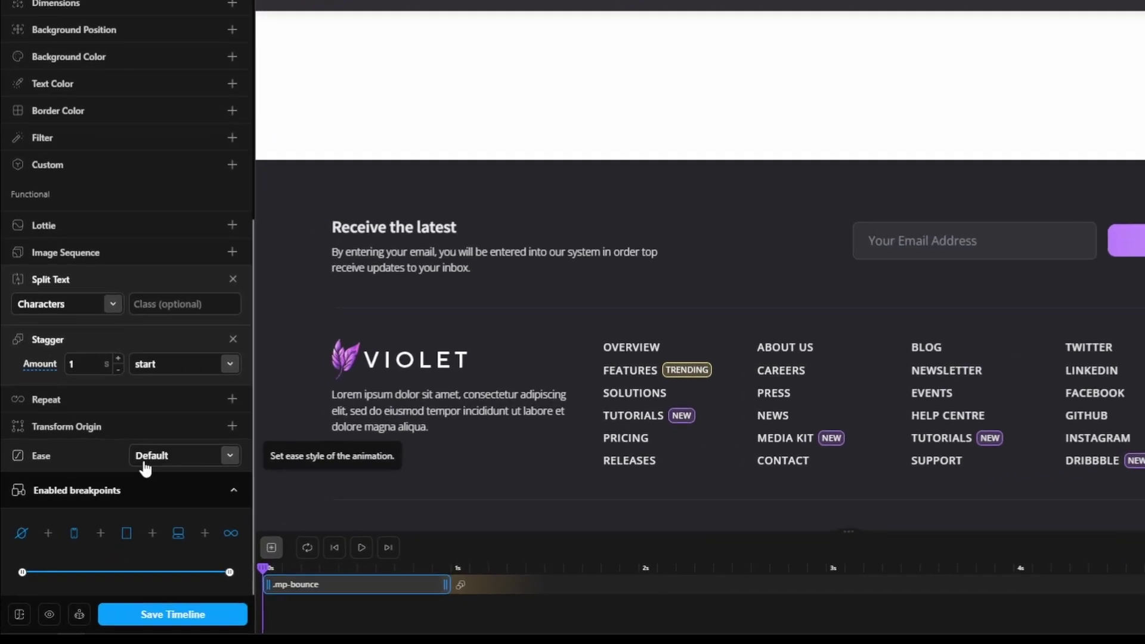
left_click(141, 501)
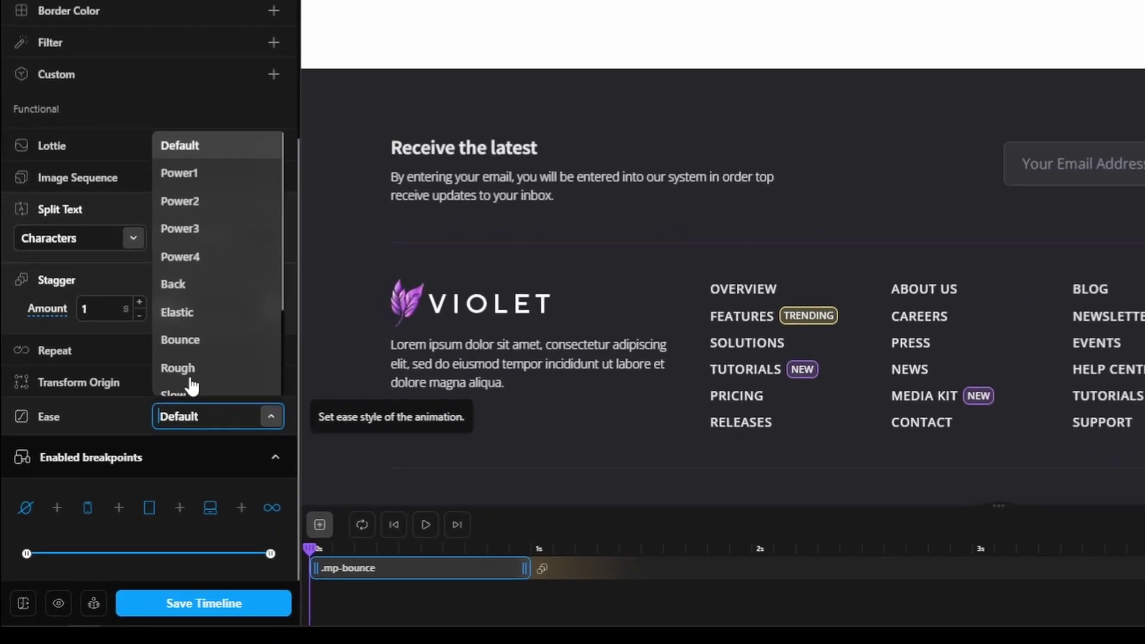
left_click(200, 311)
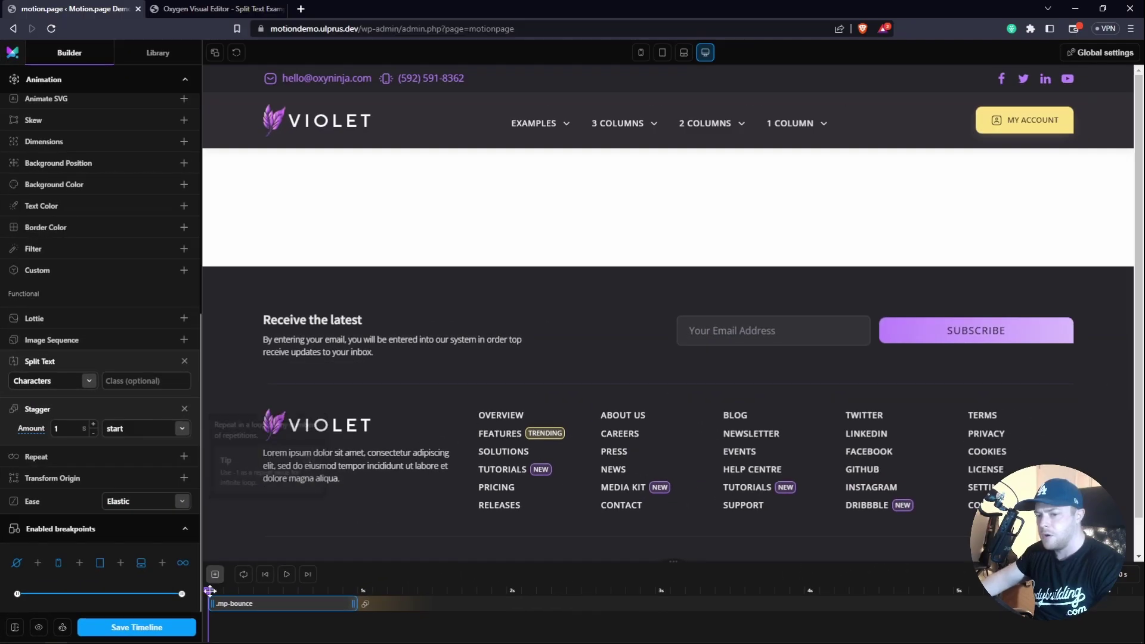
left_click_drag(210, 591, 506, 591)
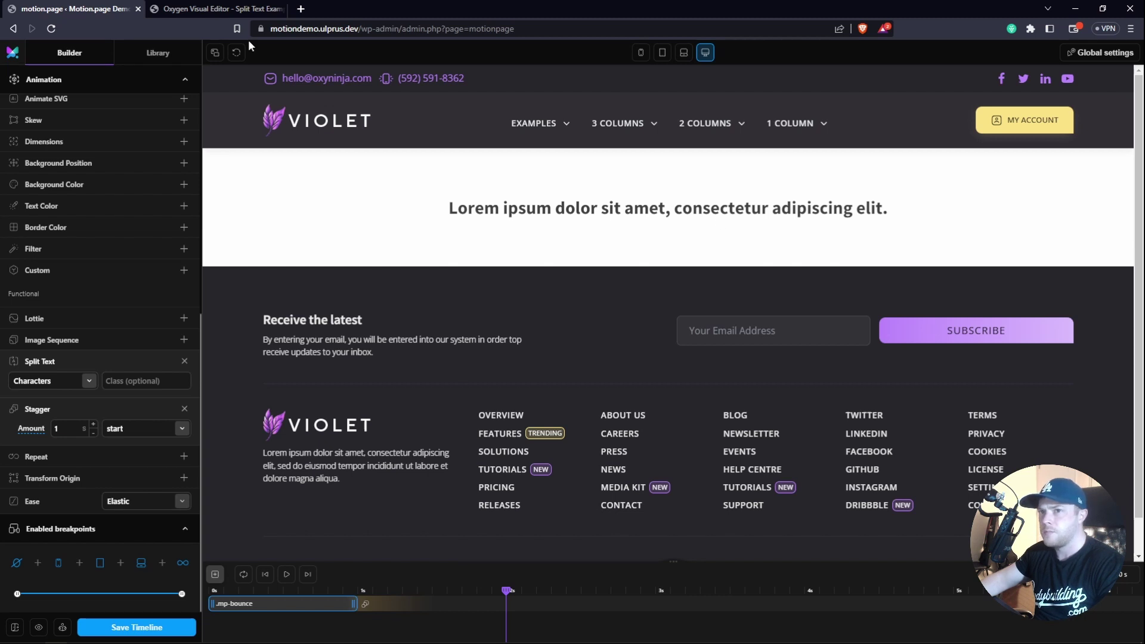
Give the heading's span the class mp-line in Oxygen
left_click(221, 8)
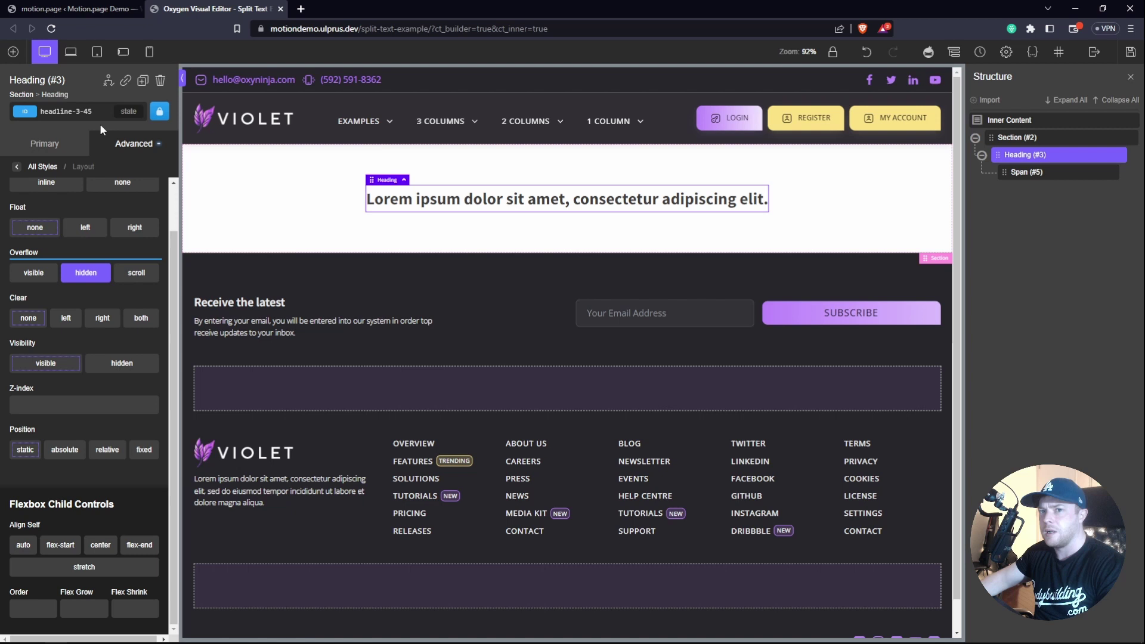
left_click(90, 112)
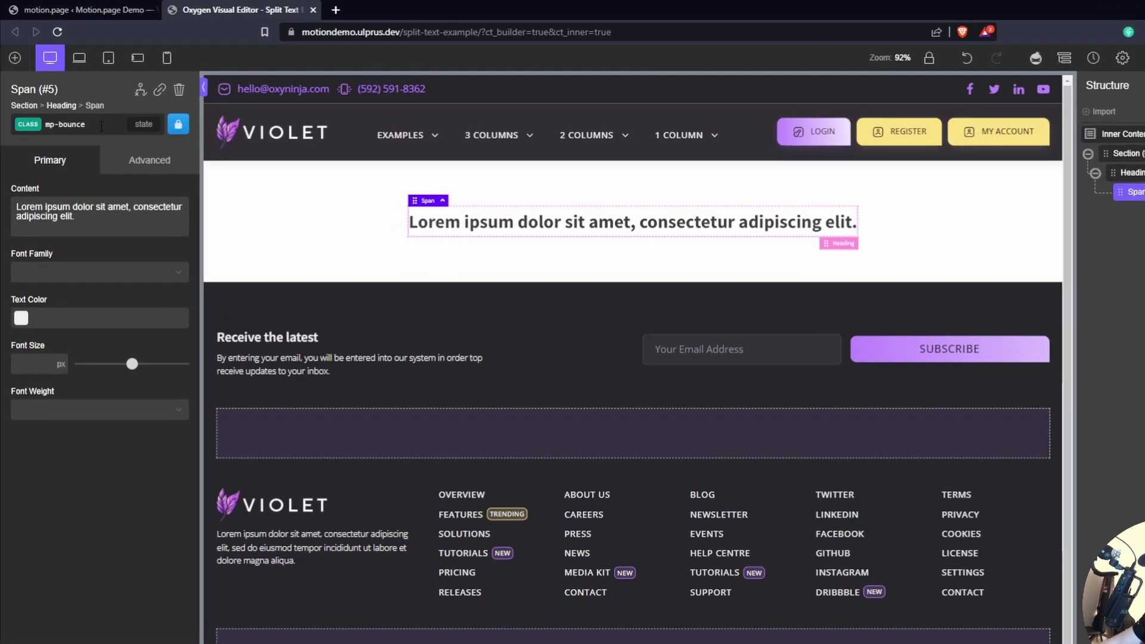
left_click(84, 112)
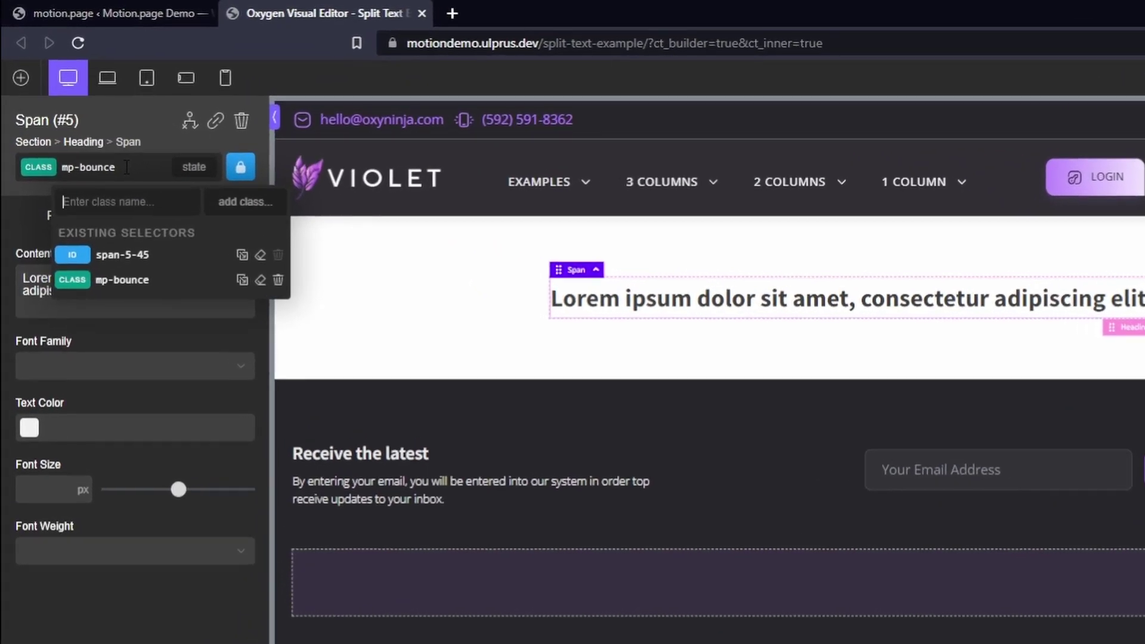
type("mp-lin")
type("e")
key("Return")
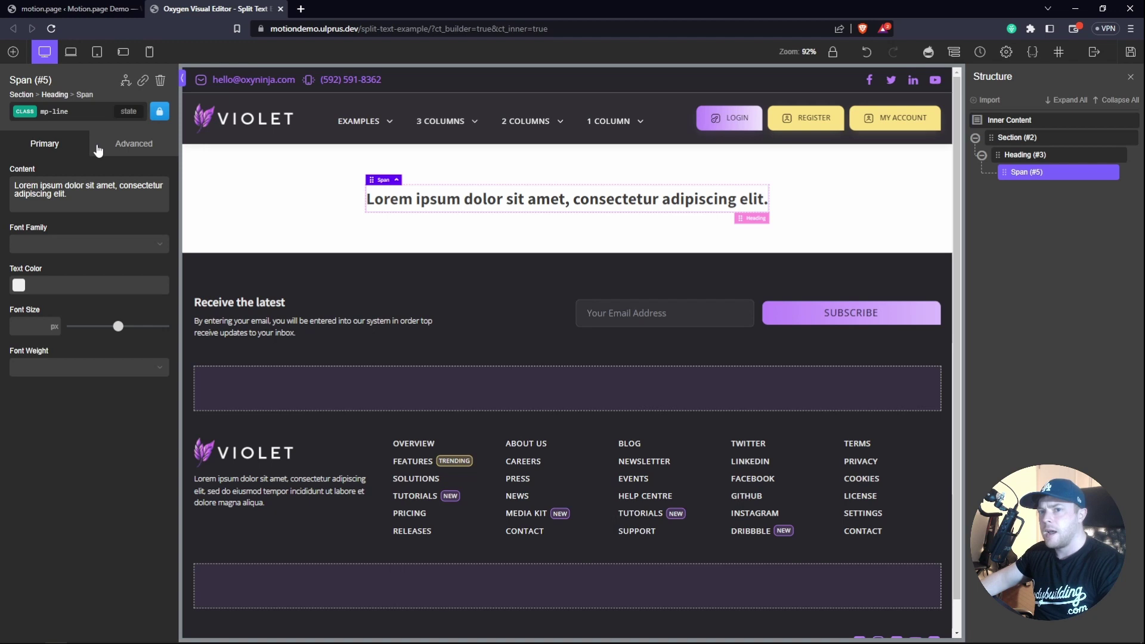
Enter custom CSS for a 2px black gradient underline with a 400ms background-size transition
left_click(99, 150)
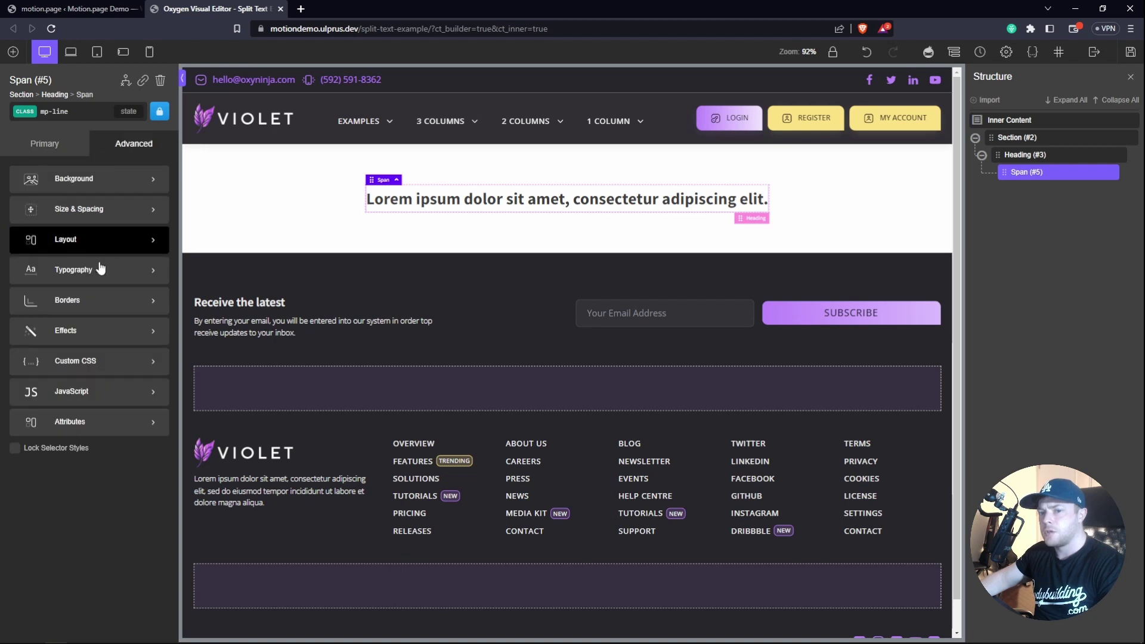
left_click(79, 362)
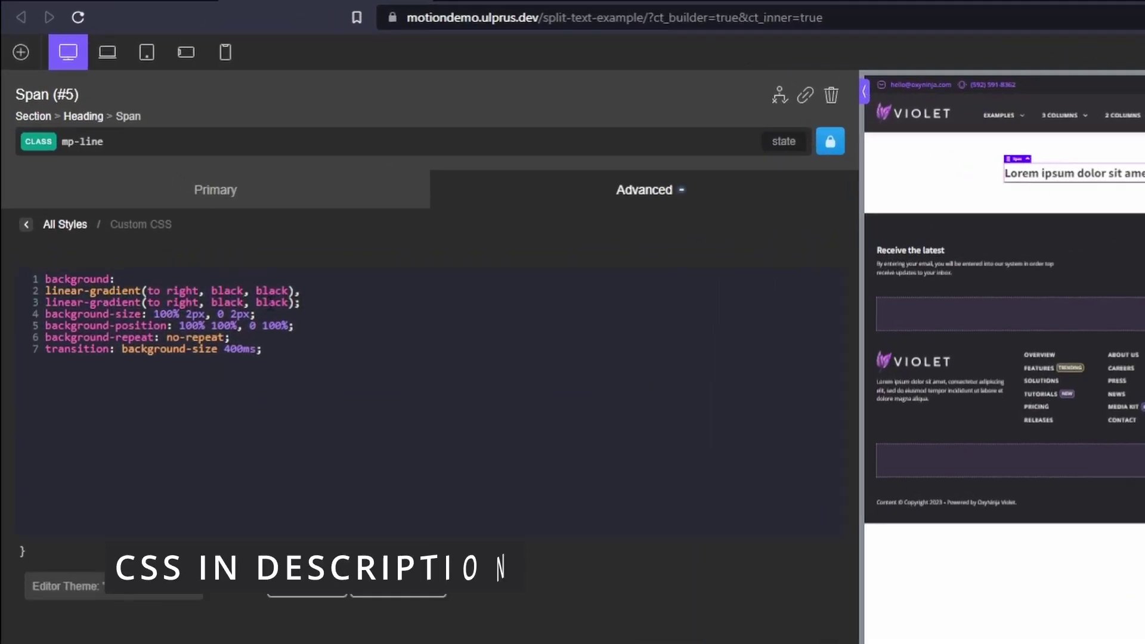
key("Tab")
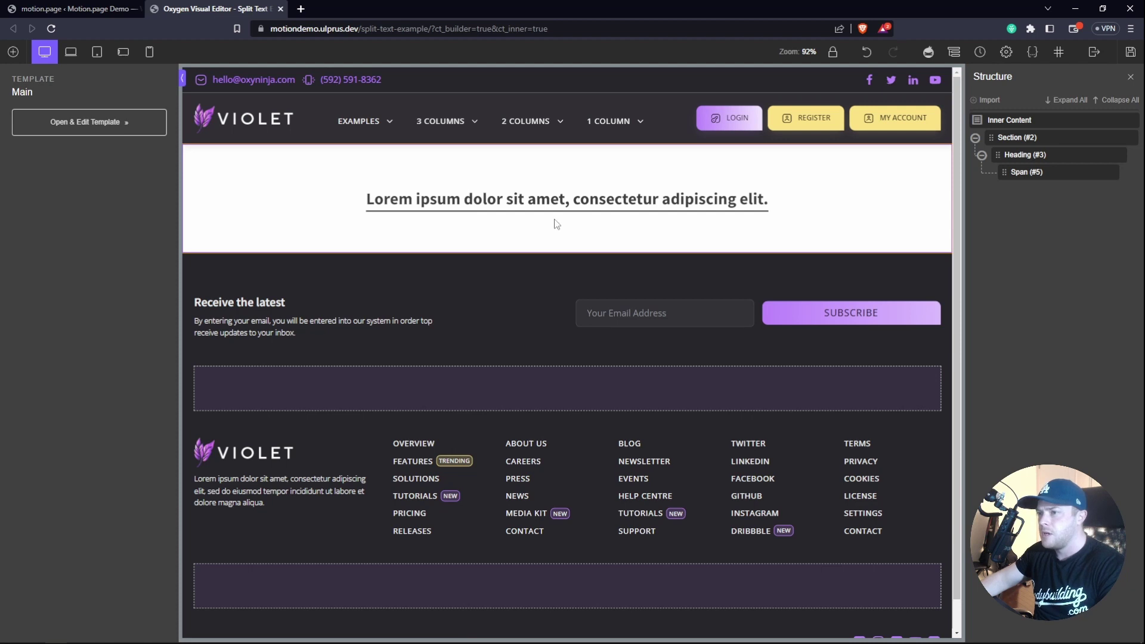
Select the heading's span and bring up its Advanced > Custom CSS
left_click(1060, 173)
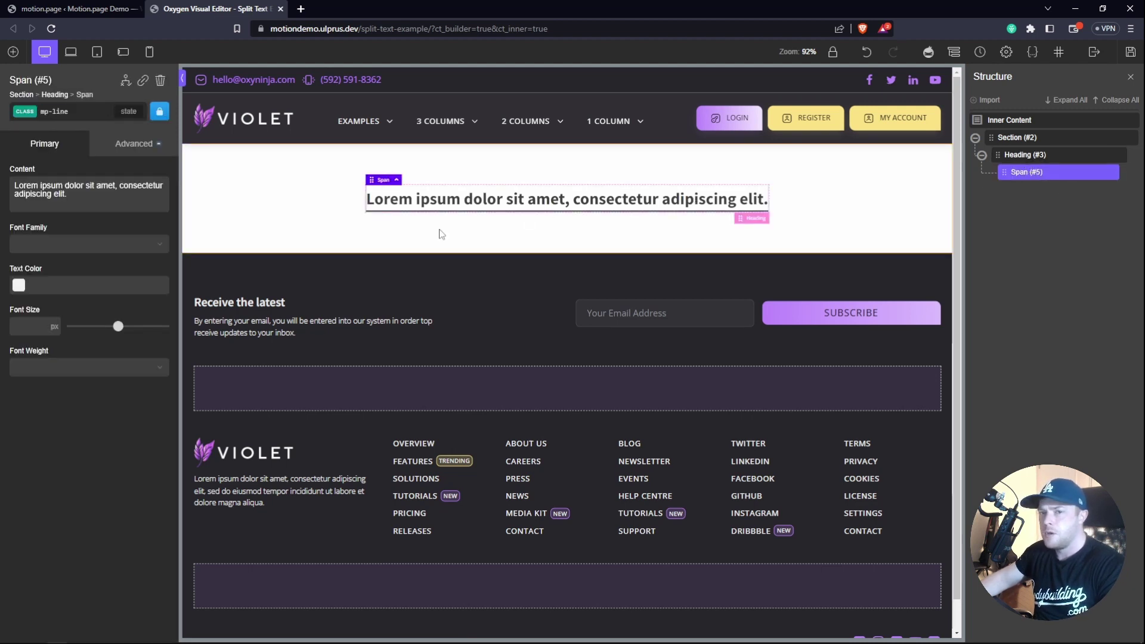
left_click(113, 149)
left_click(84, 357)
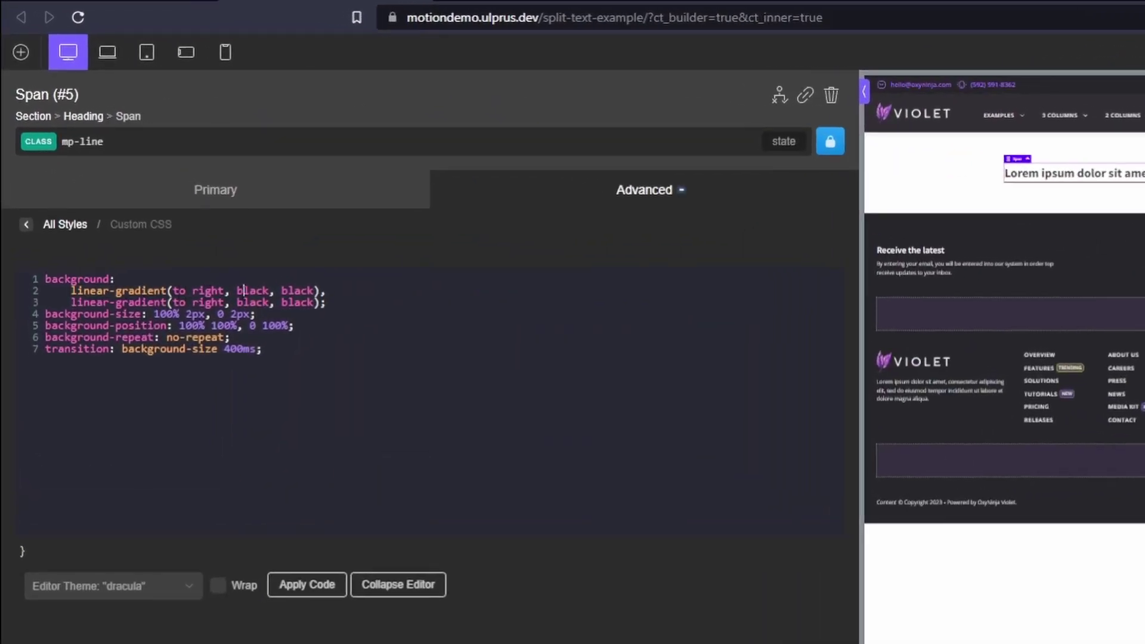
Replace both 'black' values on CSS line 2 with 'transparent', then select Section (#2)
double_click(263, 292)
key("BackSpace")
type("transaprent")
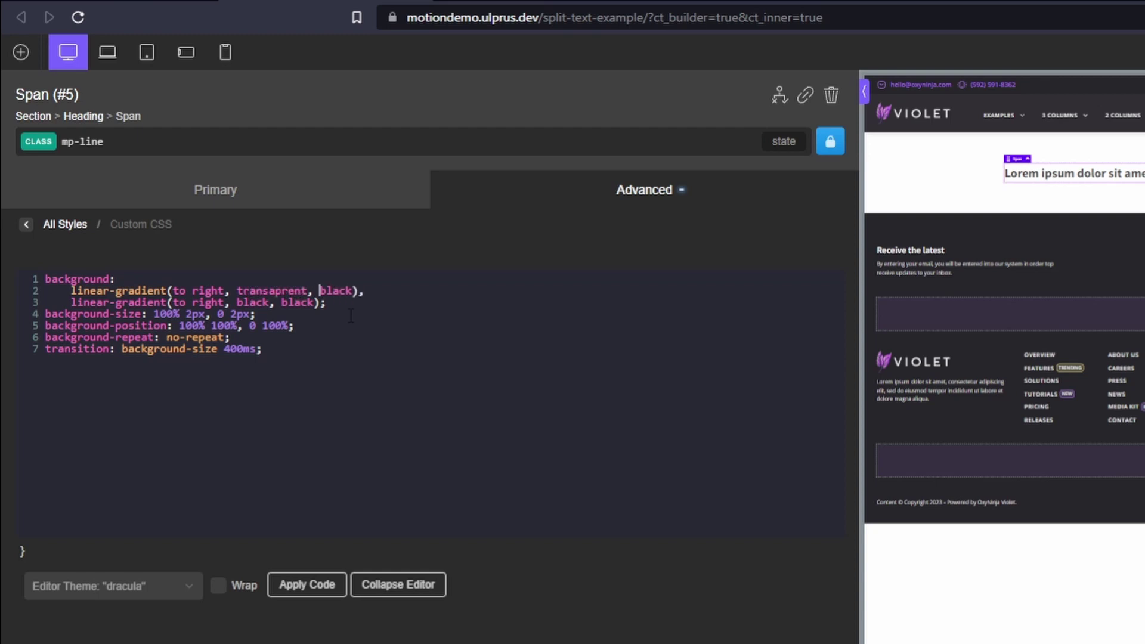
key("ctrl+shift+Right")
type("transparent")
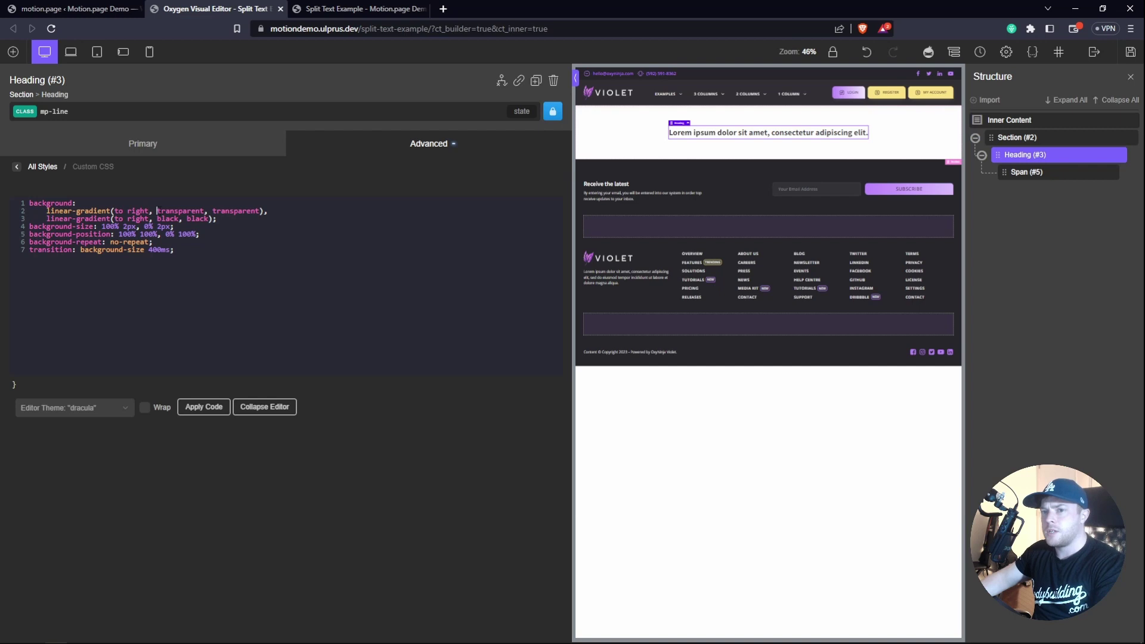
key("shift+Right")
key("shift+Right")
key("shift+Right")
key("shift+Right")
key("shift+Right")
key("shift+Right")
key("shift+Right")
key("shift+Right")
key("shift+Right")
key("shift+Right")
key("shift+Right")
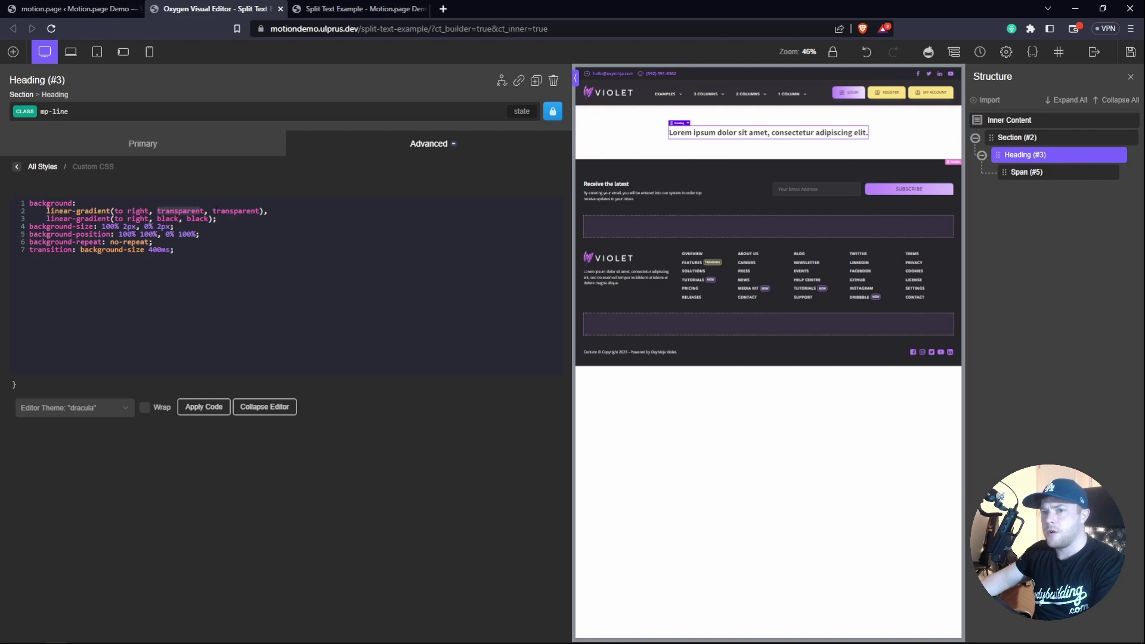
left_click(690, 159)
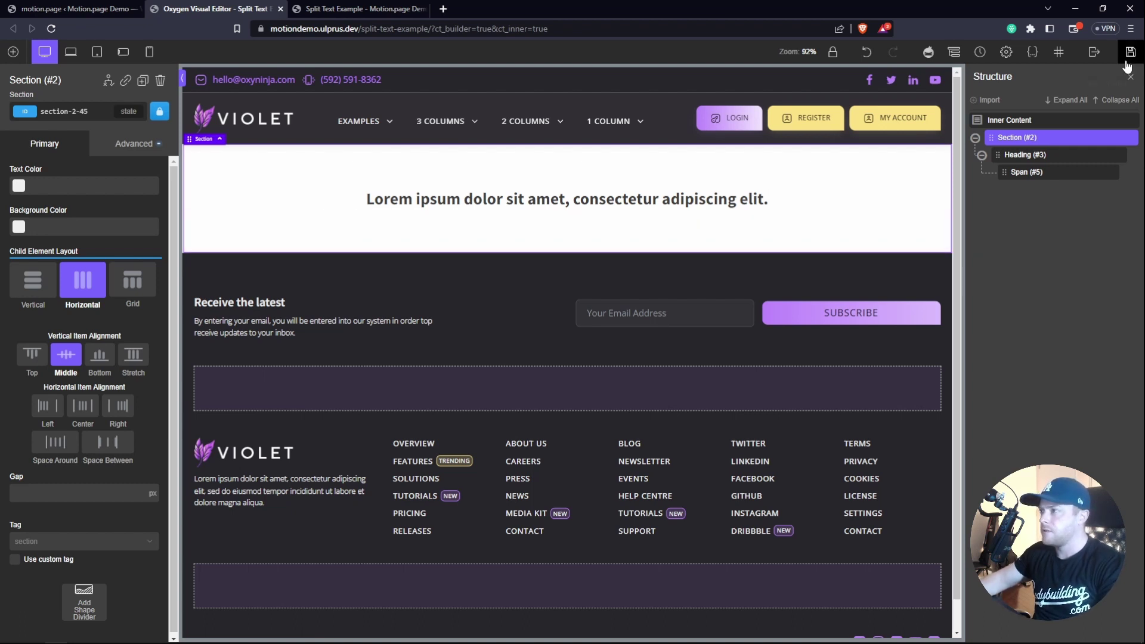
Save the Oxygen page, replay the Bounce Effect split-text preview, and glance at the live page
key("ctrl+s")
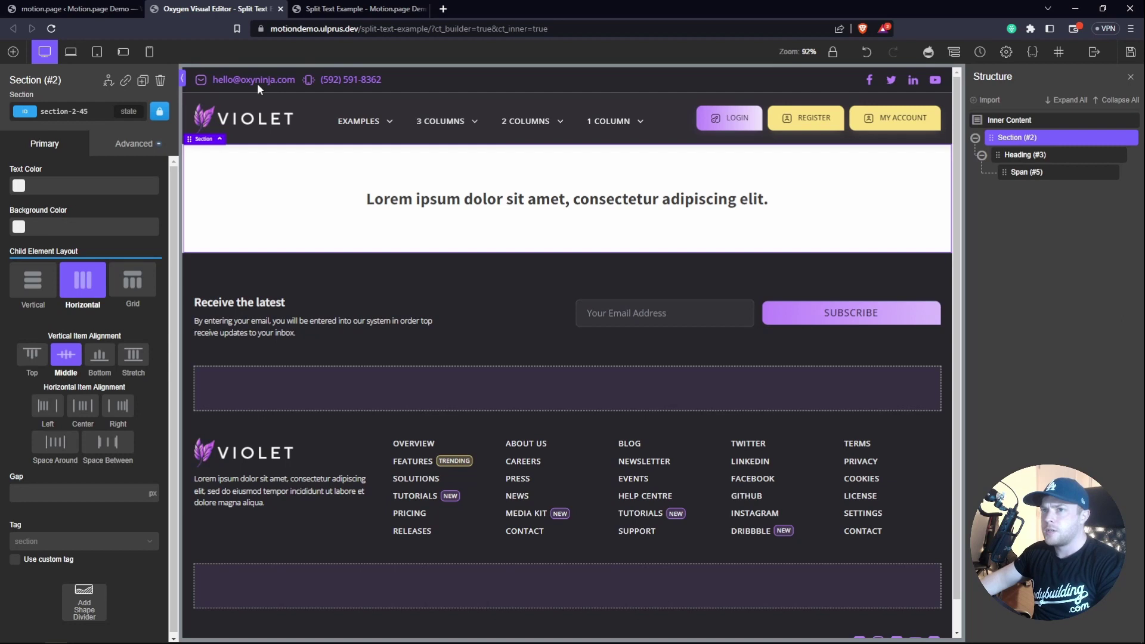
left_click(71, 8)
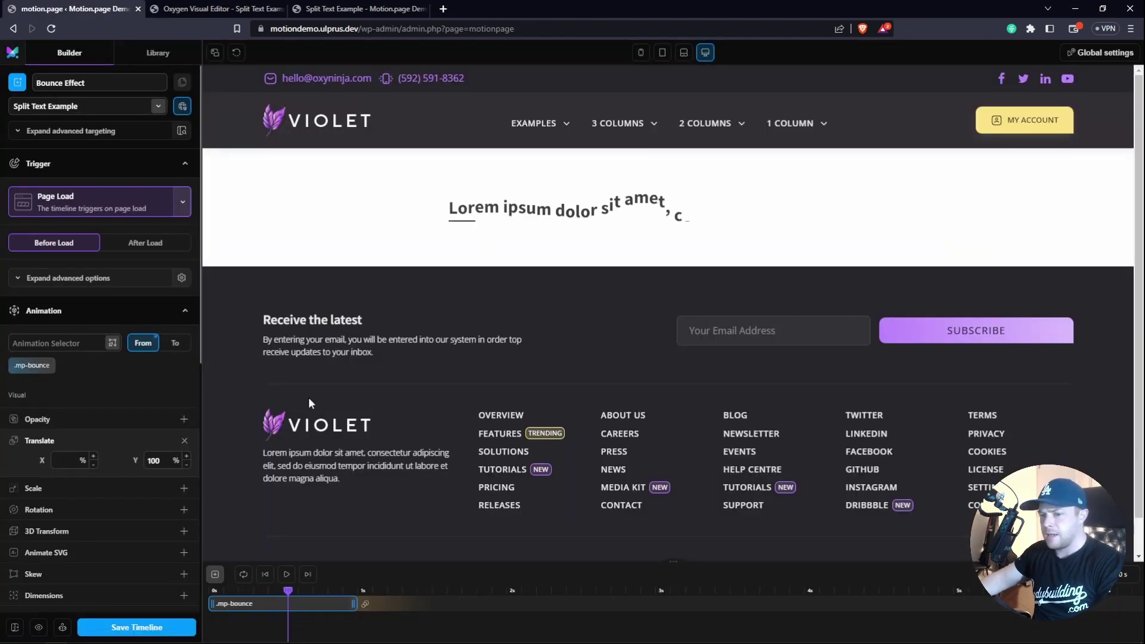
left_click(286, 574)
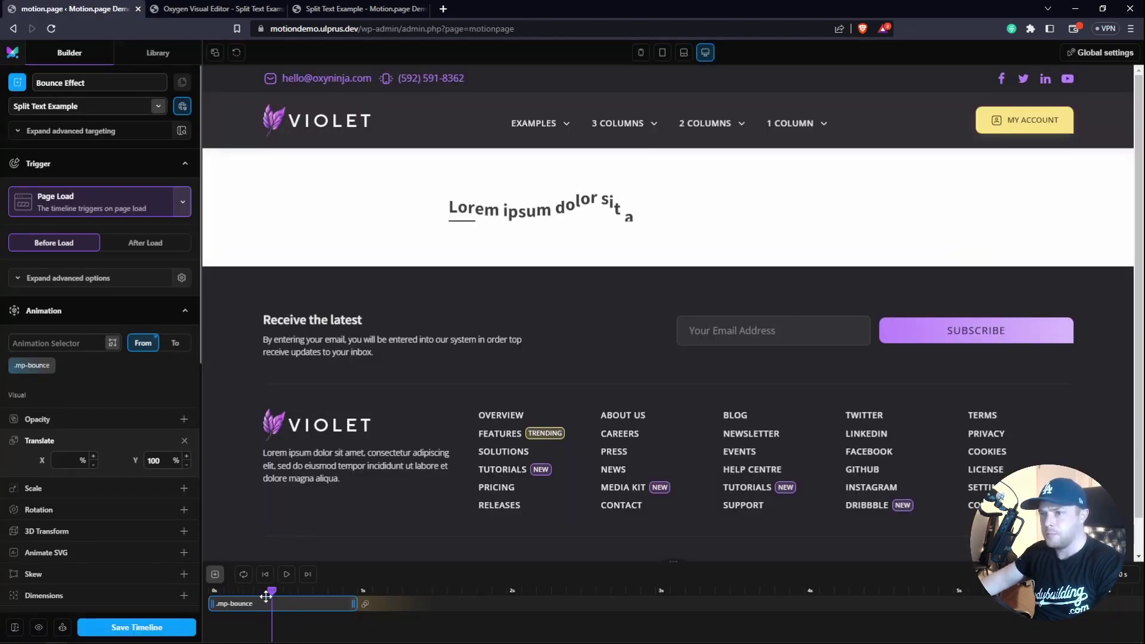
key("ctrl+3")
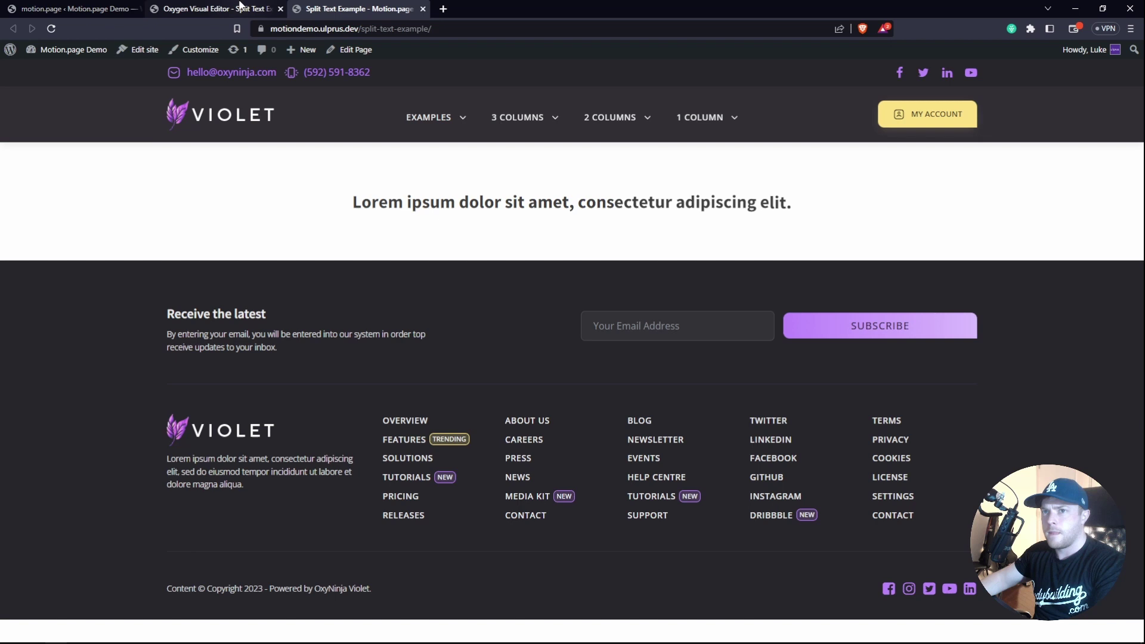
left_click(101, 9)
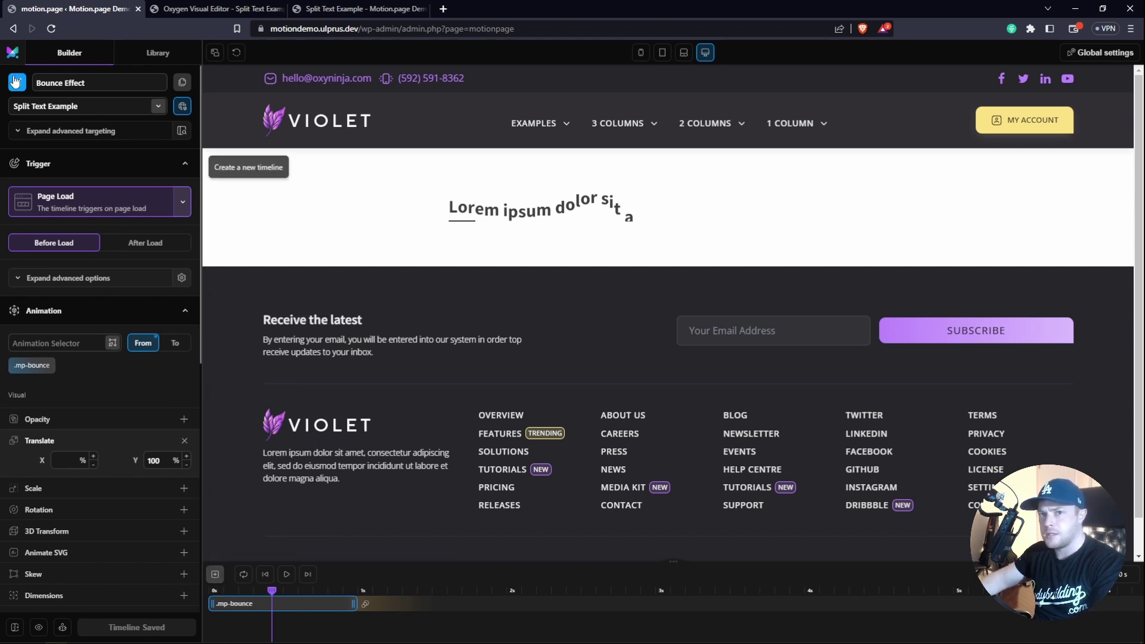
Add a second animation starting at 0s that targets .mp-line
left_click(215, 574)
left_click_drag(286, 620, 245, 620)
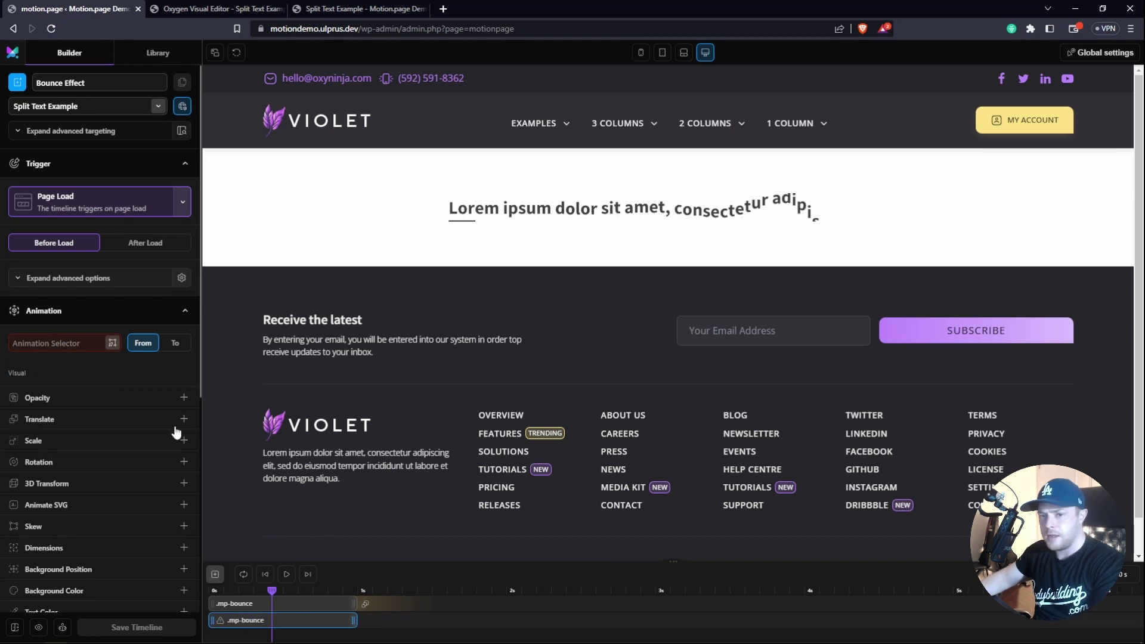
left_click(65, 342)
type(".m")
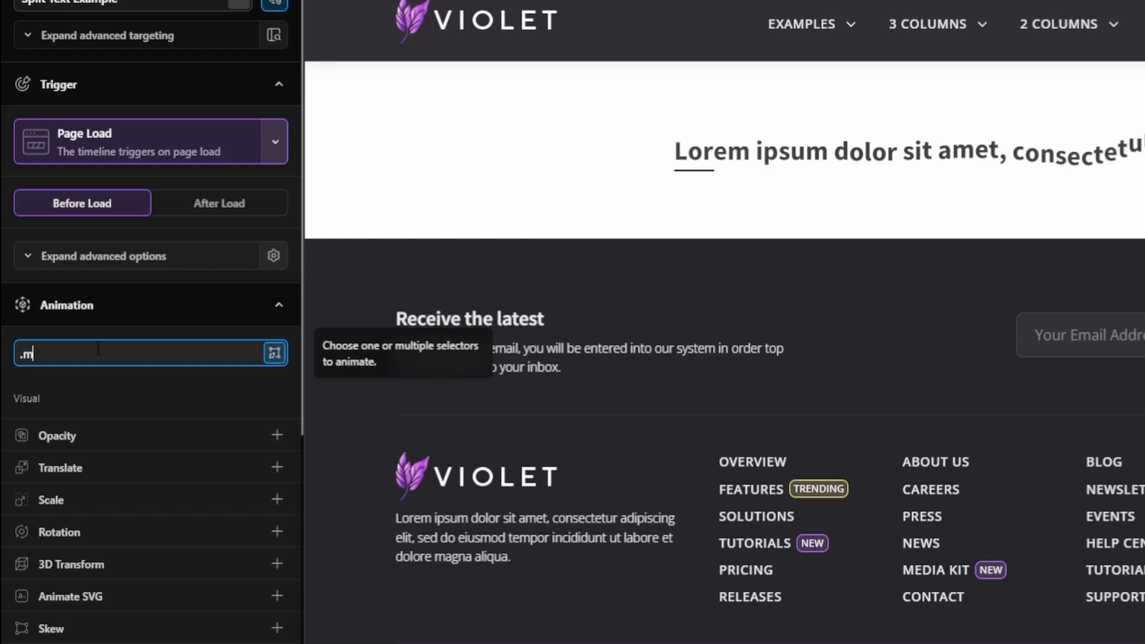
type("p-line")
key("Return")
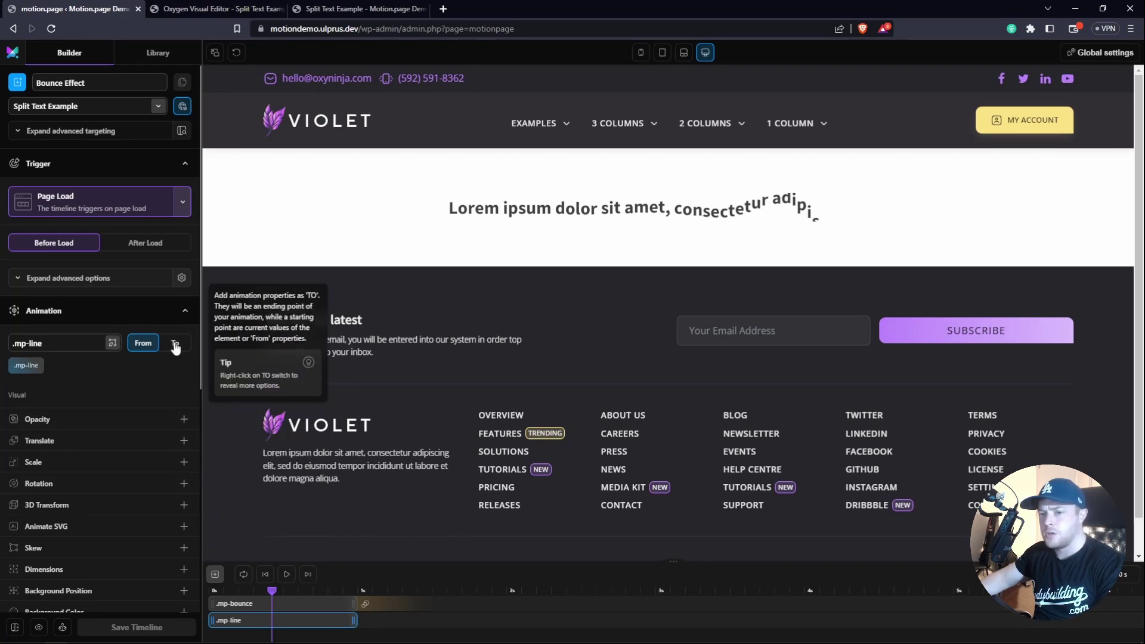
Add a custom background-size property with value '0% 2px, 100% 2px' and preview it
scroll(141, 414, "down", 3)
left_click(102, 519)
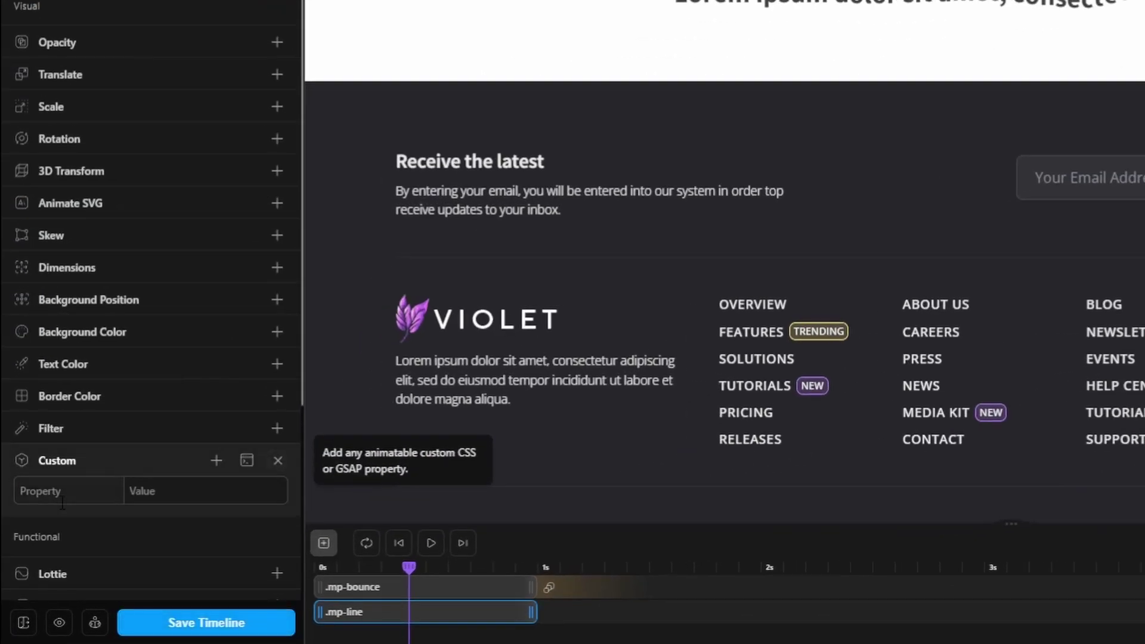
type("background-size")
key("Tab")
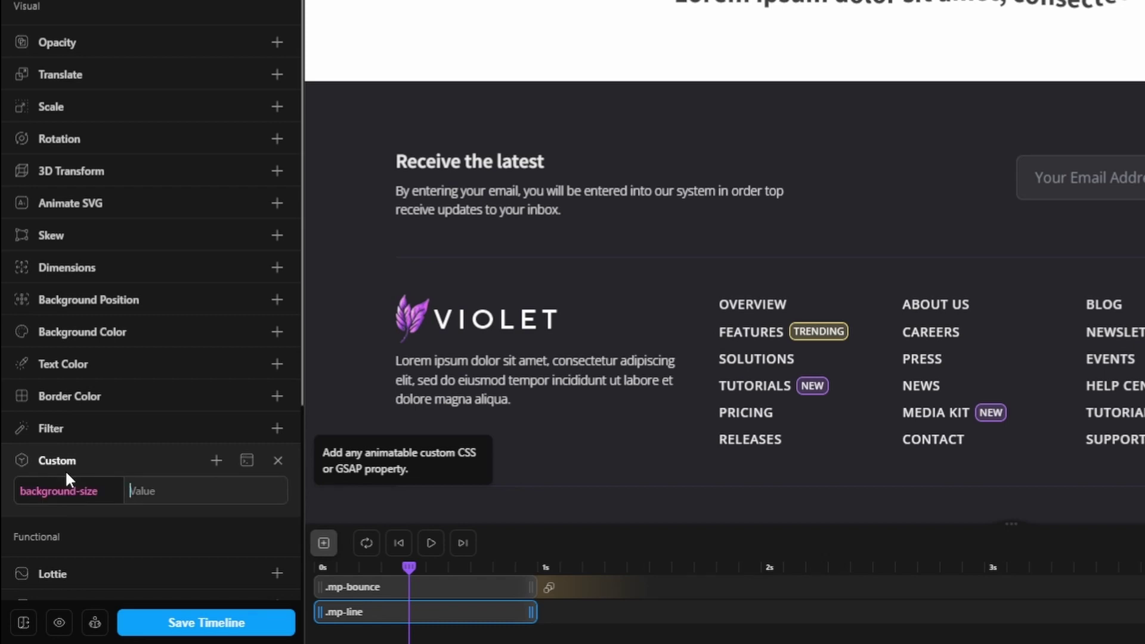
type("0% 2px, 100%")
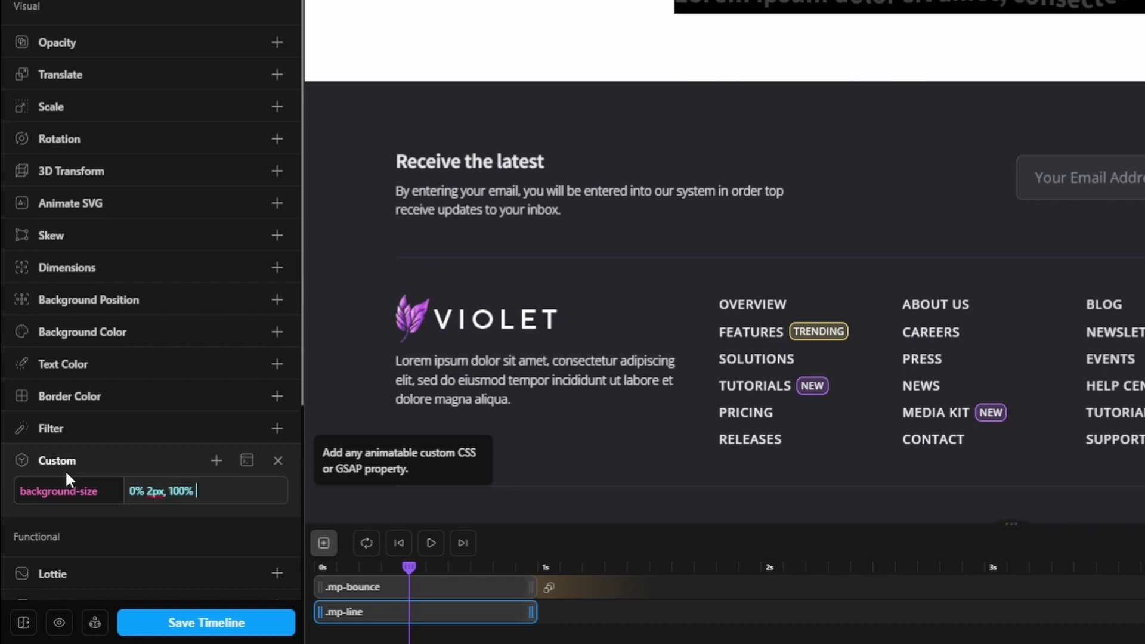
type(" 2px")
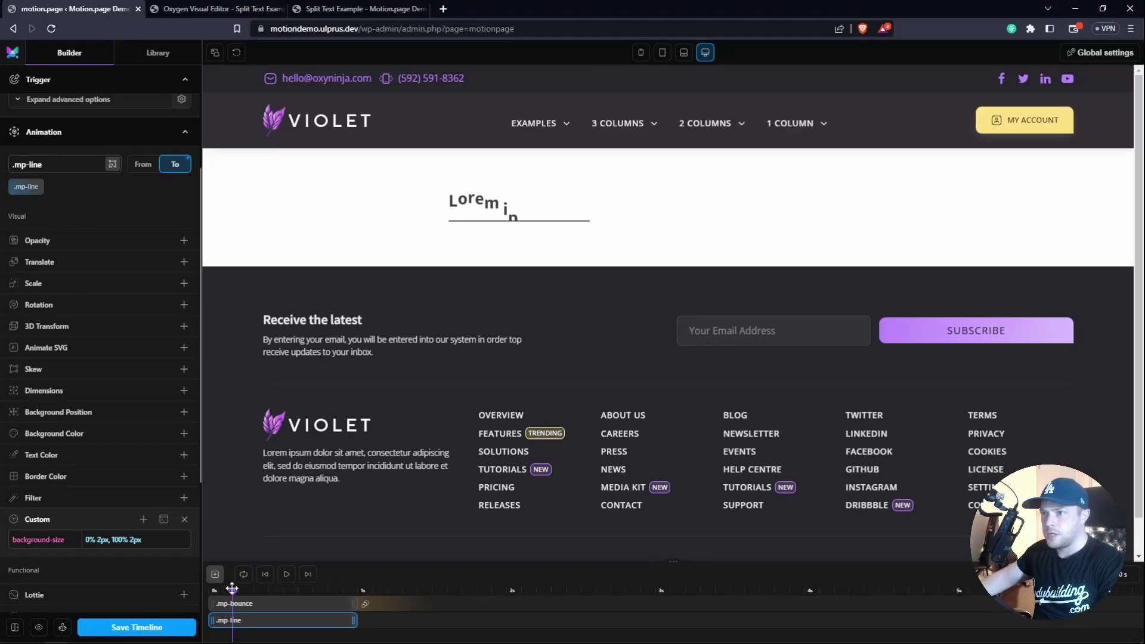
mouse_move(256, 589)
left_mouse_down()
mouse_move(350, 589)
mouse_move(204, 582)
mouse_move(302, 590)
mouse_move(204, 590)
mouse_move(276, 590)
left_mouse_up()
Set the underline animation's easing to None, save the timeline, and reload the live page
scroll(140, 569, "up", 2)
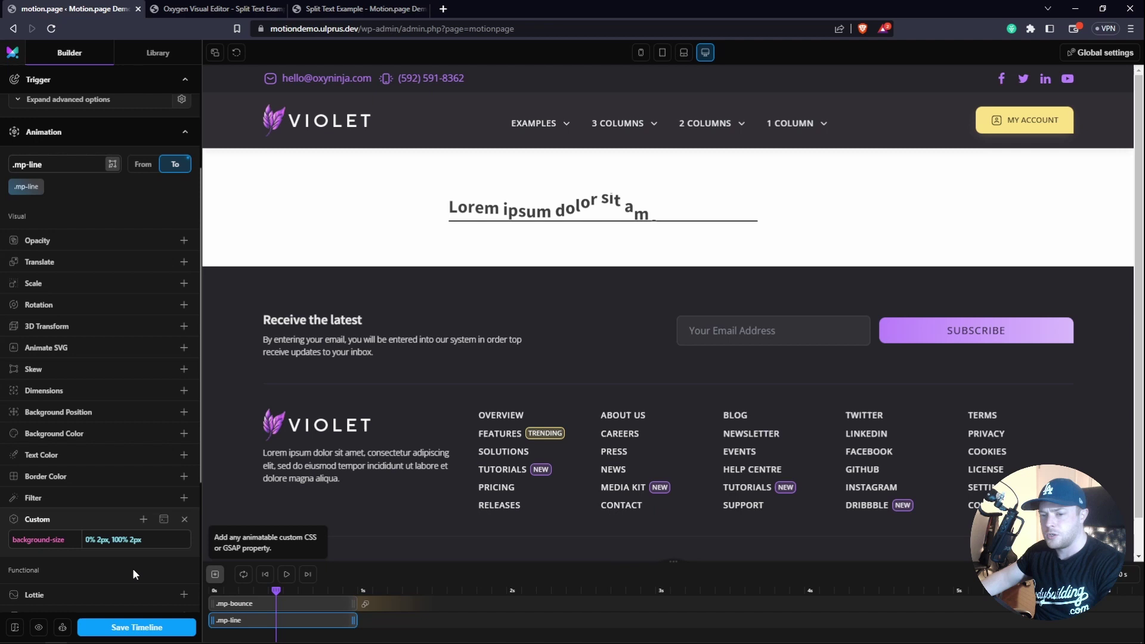
scroll(118, 568, "down", 6)
left_click(147, 501)
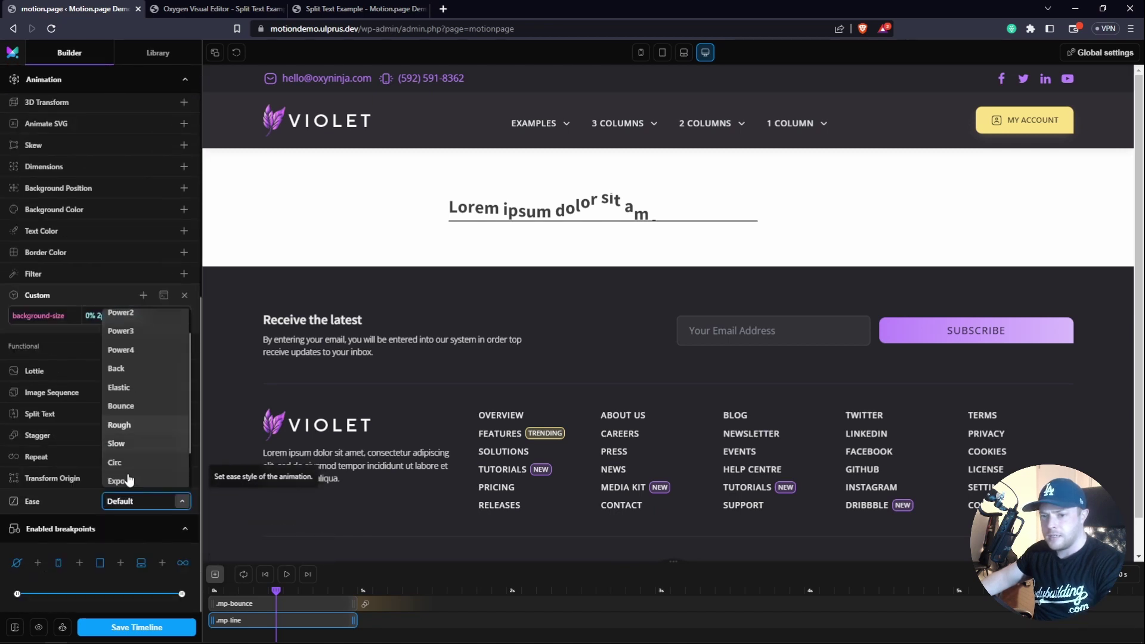
left_click(130, 478)
left_click_drag(275, 590, 353, 590)
left_click(113, 628)
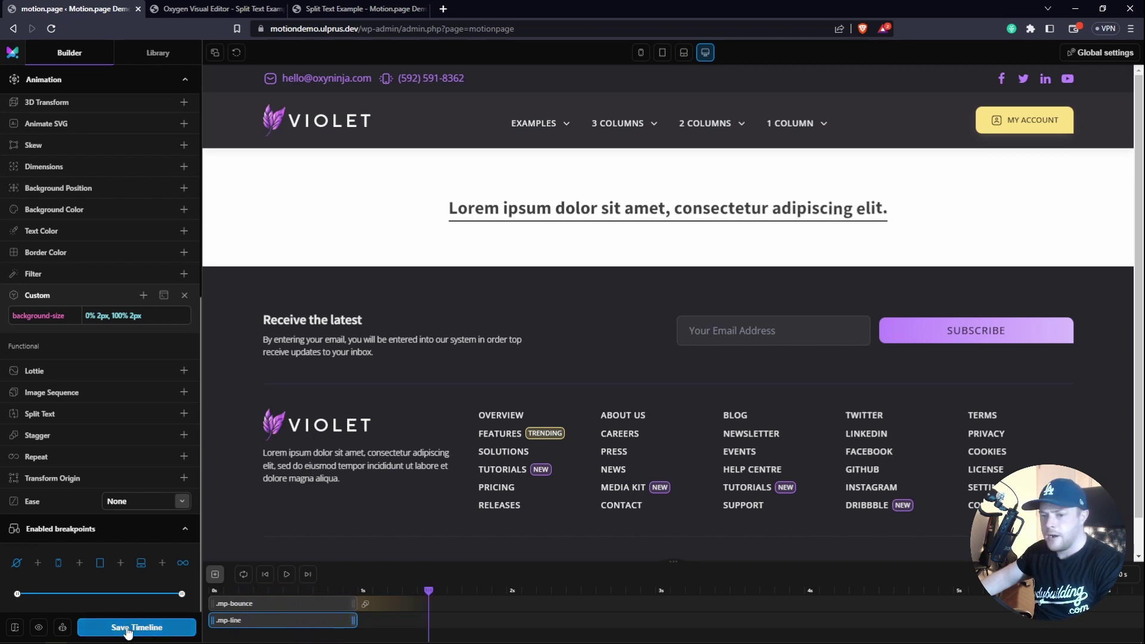
key("ctrl+3")
key("F5")
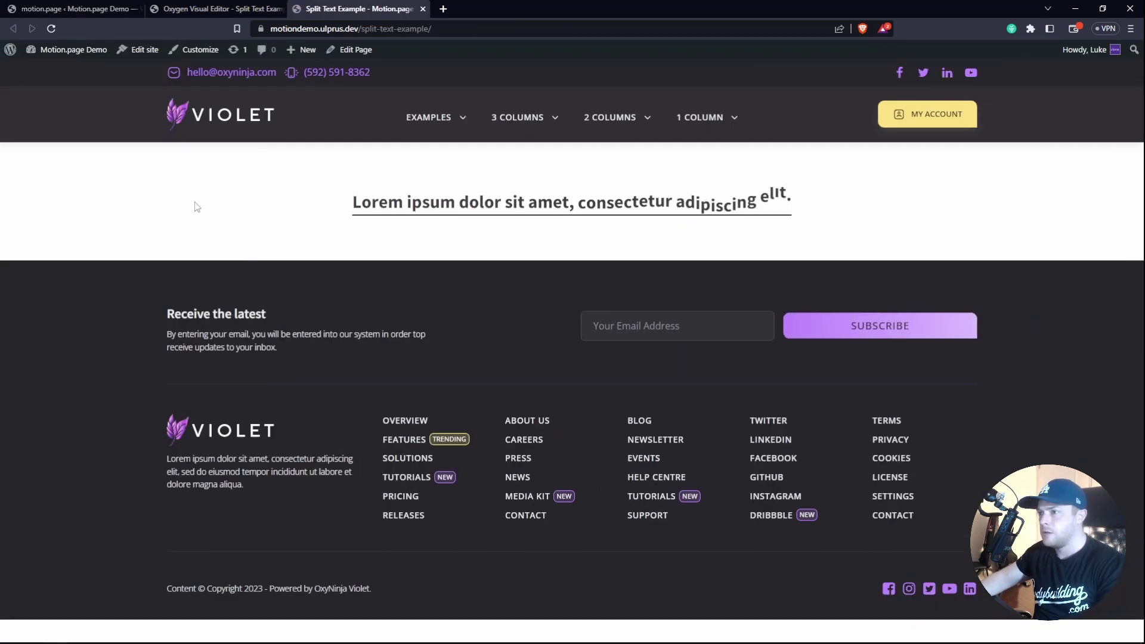
Select and deselect the live heading text to check the full underline, then go back to Oxygen
left_click_drag(352, 201, 673, 202)
left_click(680, 199)
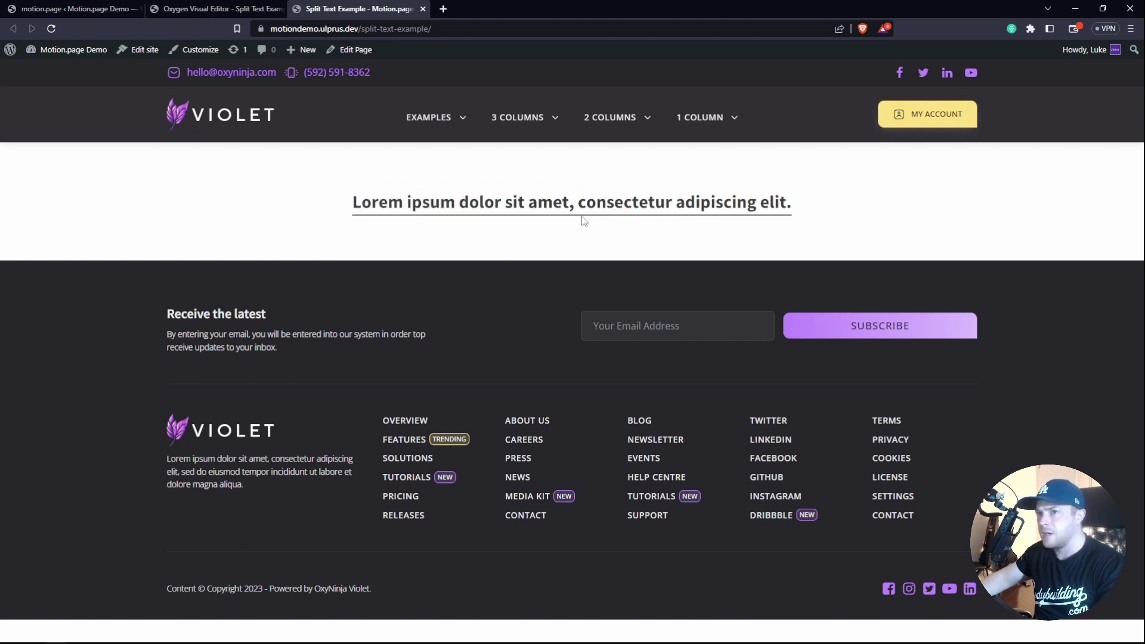
left_click(214, 8)
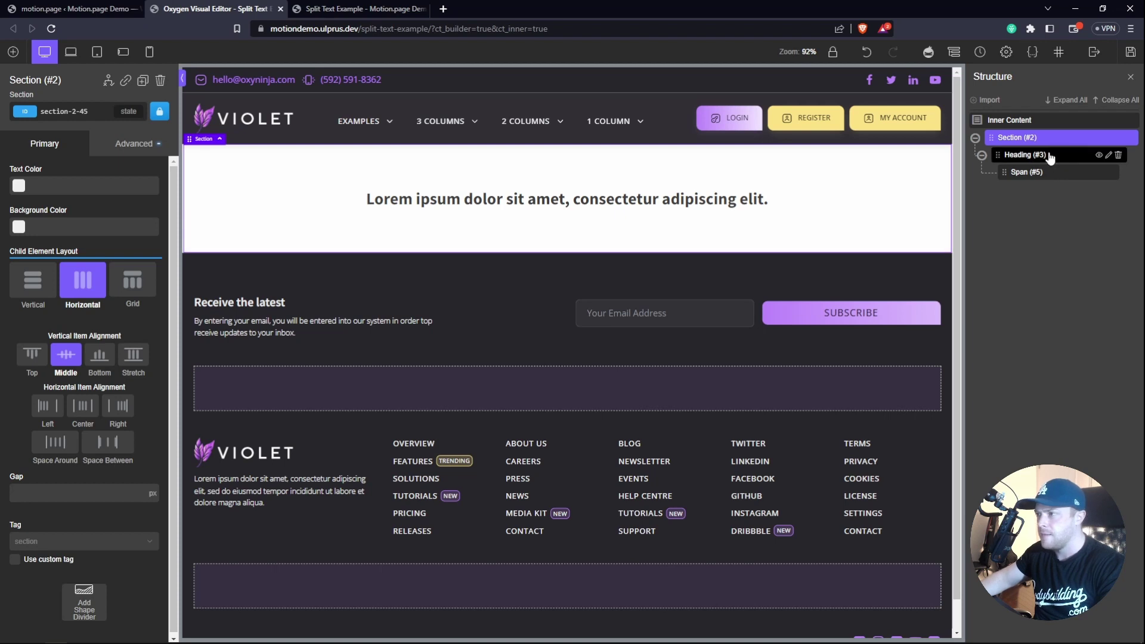
Set the mp-bounce span's typography colour to violet – Background Dark
left_click(1027, 172)
left_click(84, 111)
left_click(77, 193)
left_click(133, 143)
left_click(60, 197)
left_click(19, 249)
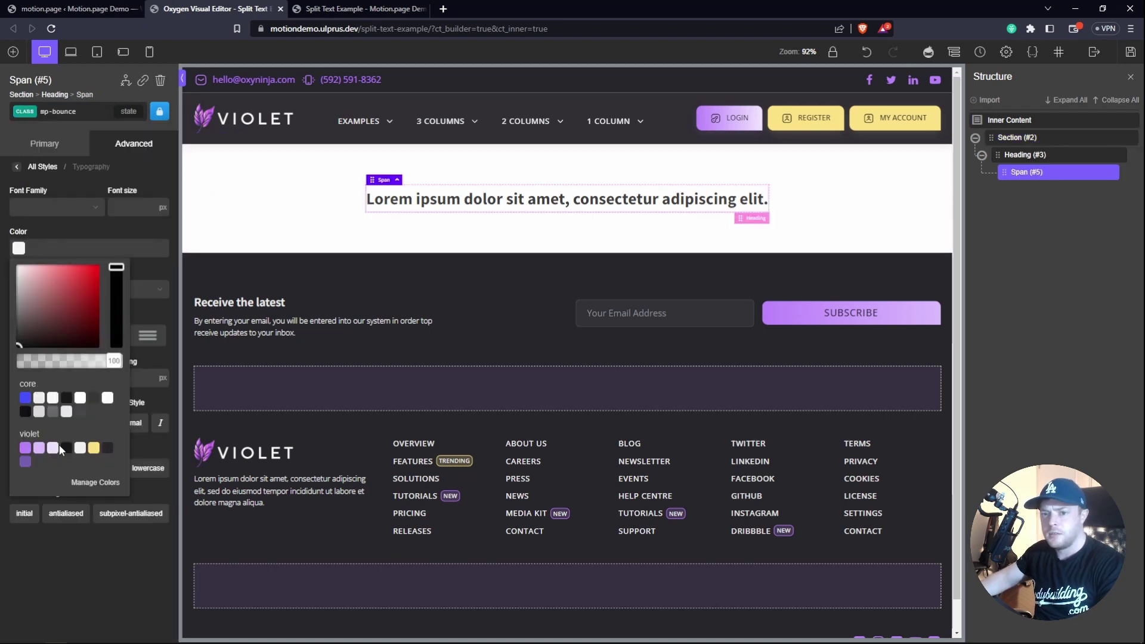
left_click(66, 448)
Reload the live page and inspect it with developer tools at iPhone 12 Pro size
left_click(1130, 52)
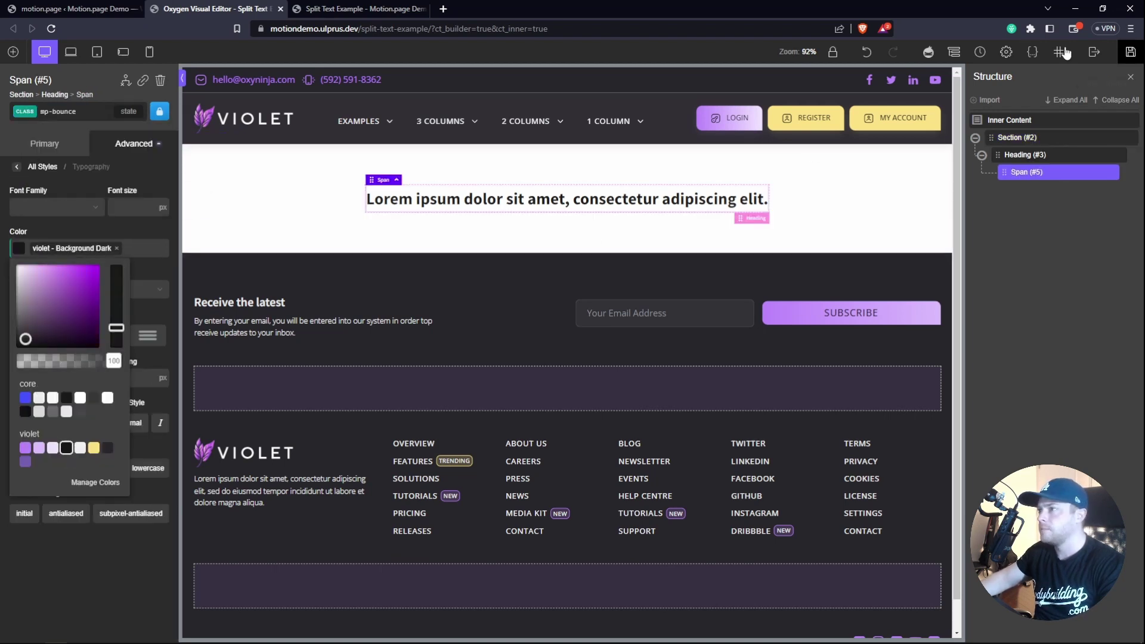
left_click(358, 9)
key("F5")
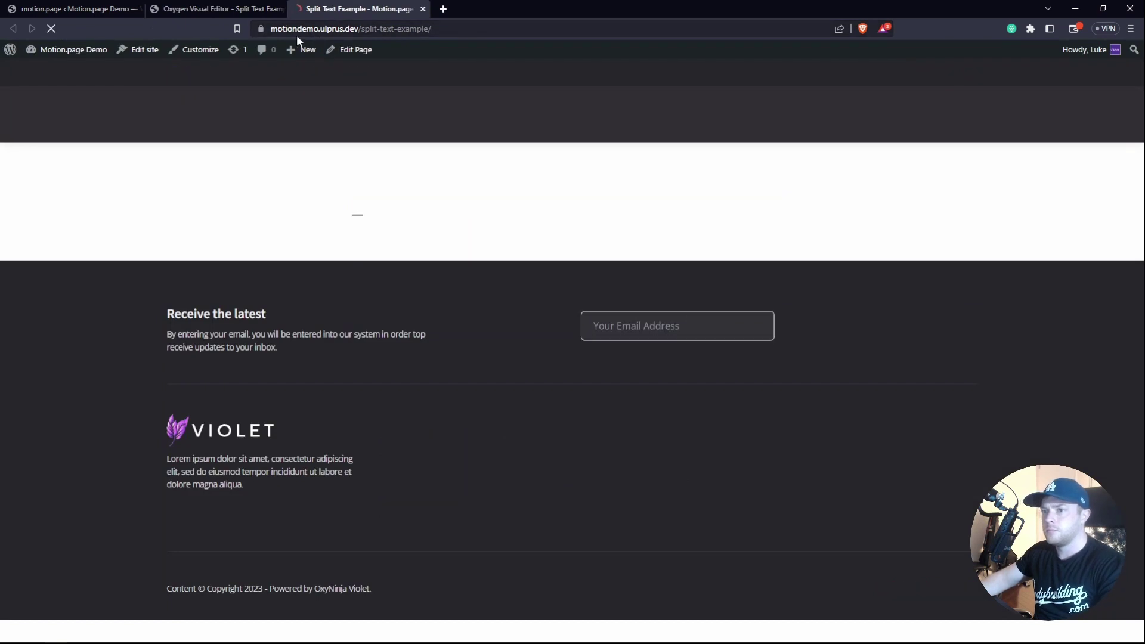
right_click(285, 203)
left_click(316, 367)
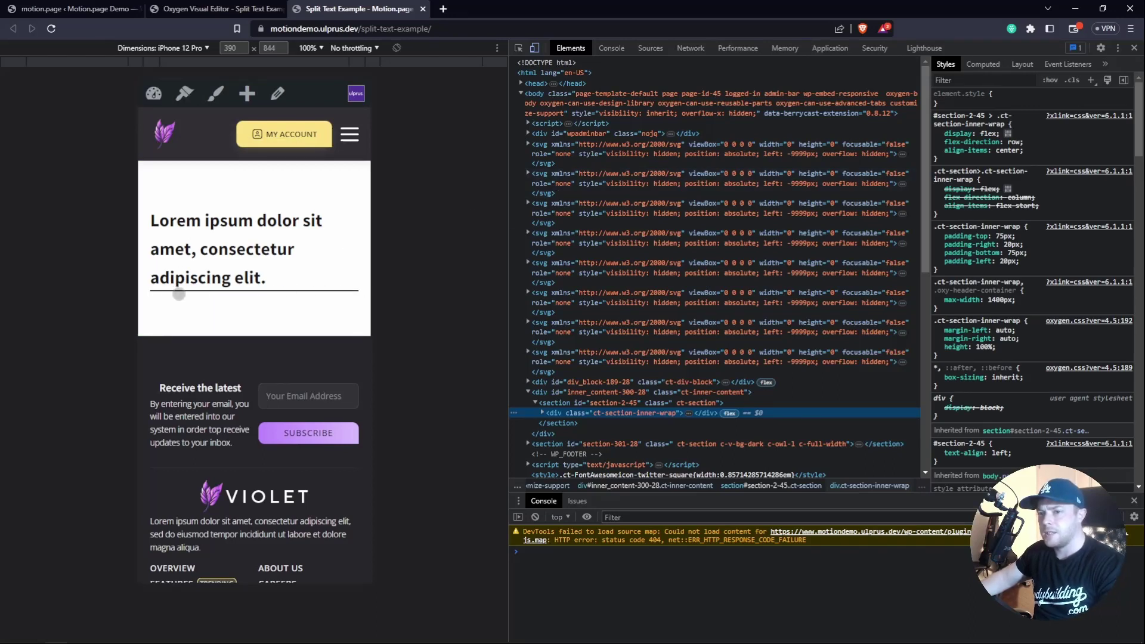
left_click(215, 8)
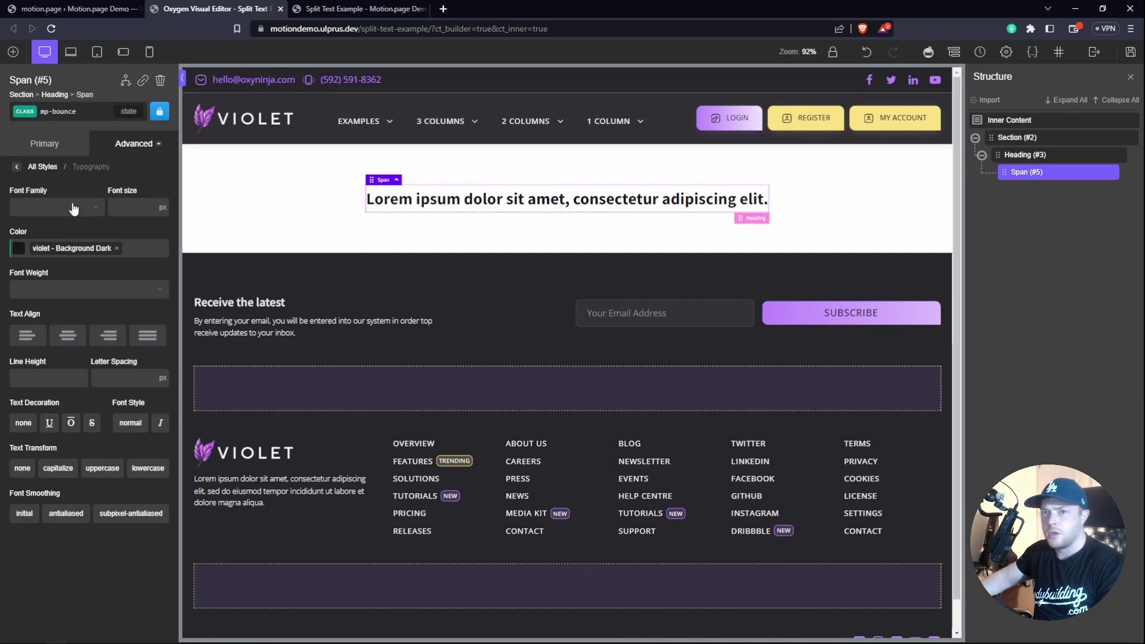
Add the mp-line class to the heading's span (#5)
left_click(54, 94)
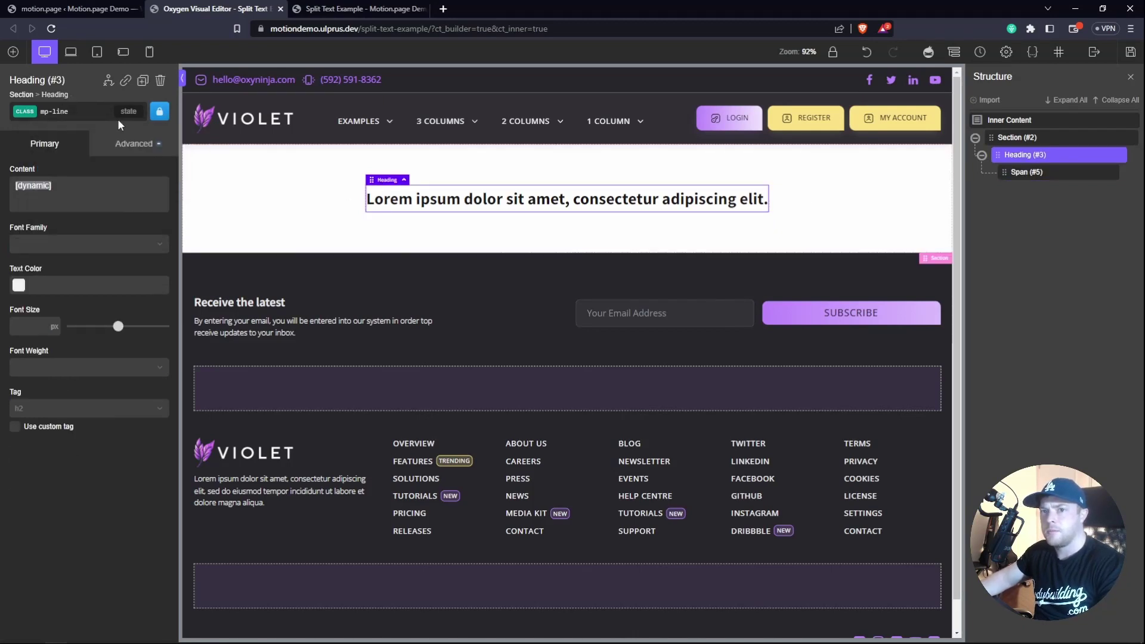
left_click(120, 124)
left_click(89, 205)
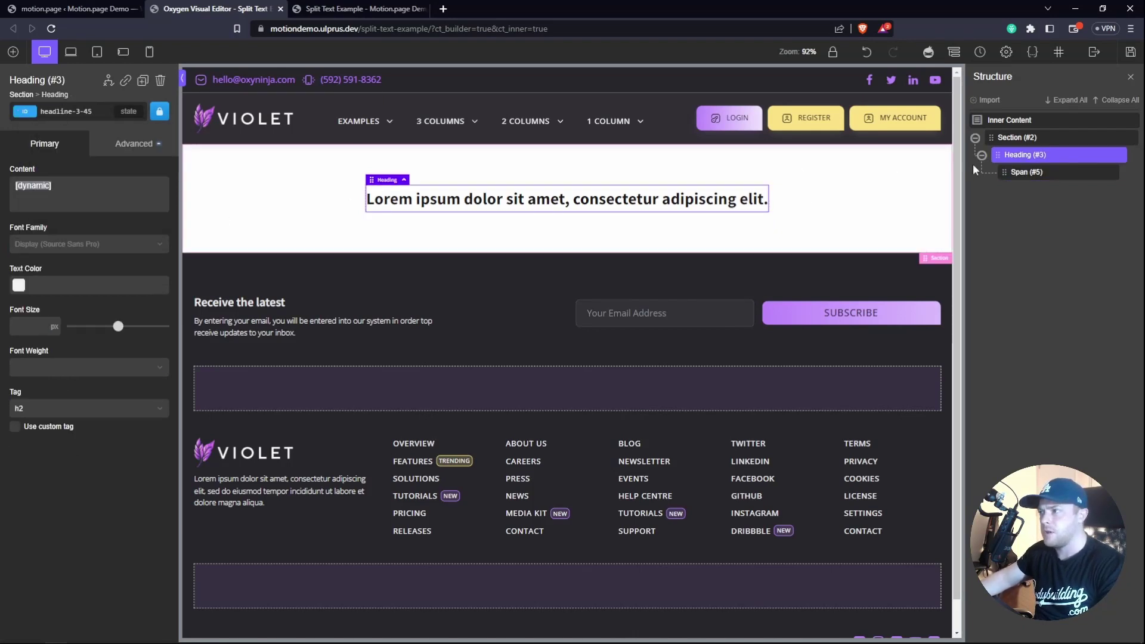
left_click(1026, 172)
left_click(72, 111)
type("mp-line")
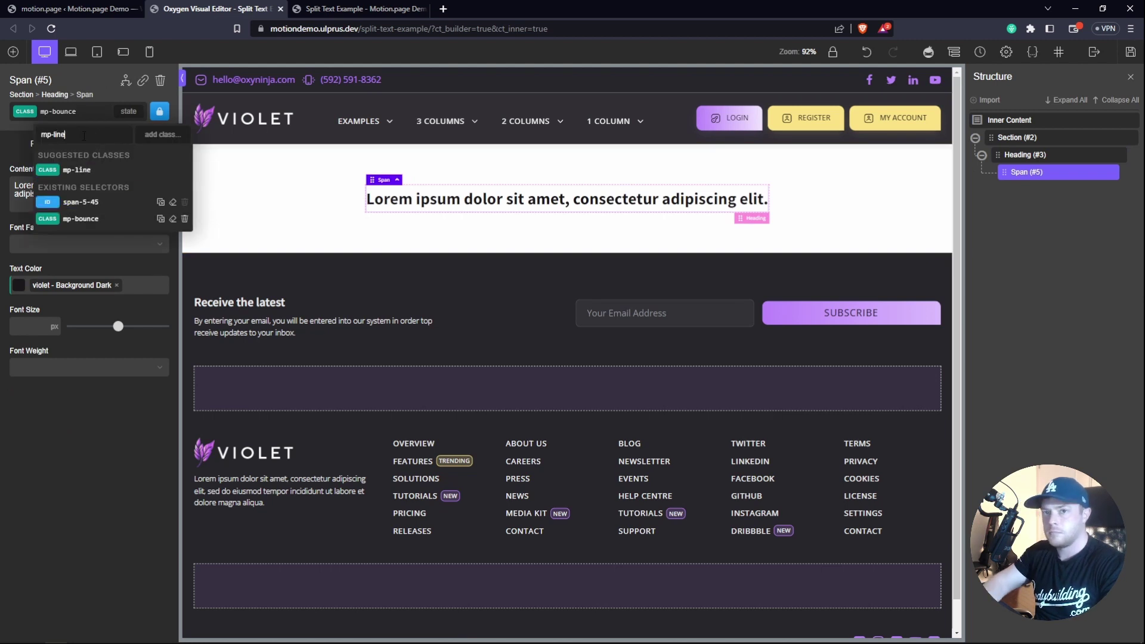
left_click(76, 169)
Finish the span's custom CSS as 'display: inline;', apply it, save, and reload the front end
left_click(84, 359)
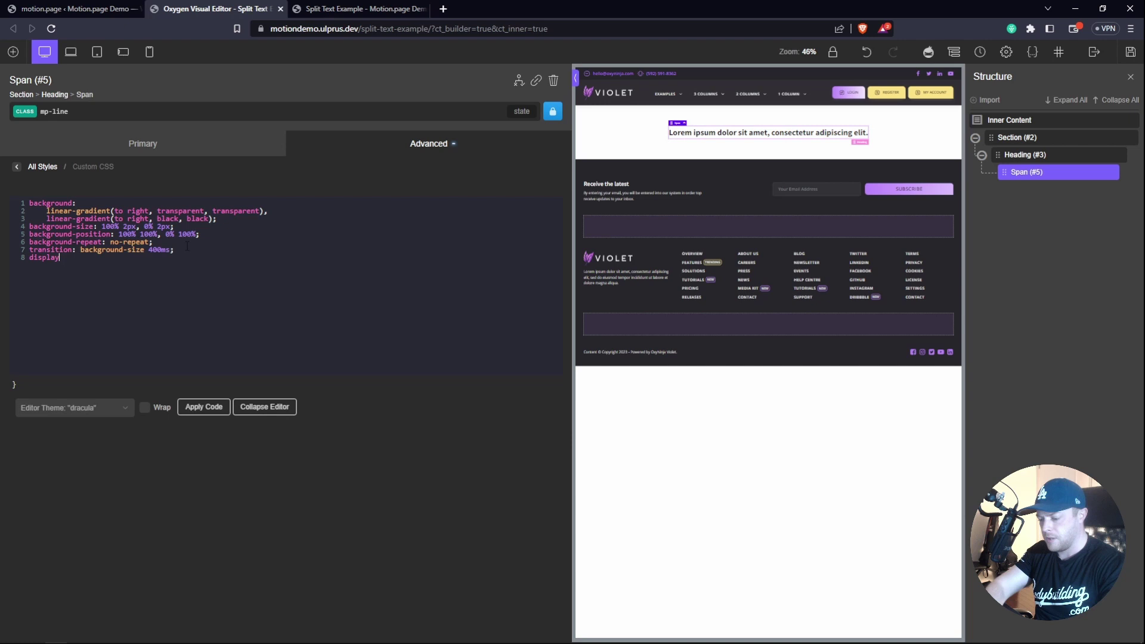
type("line;")
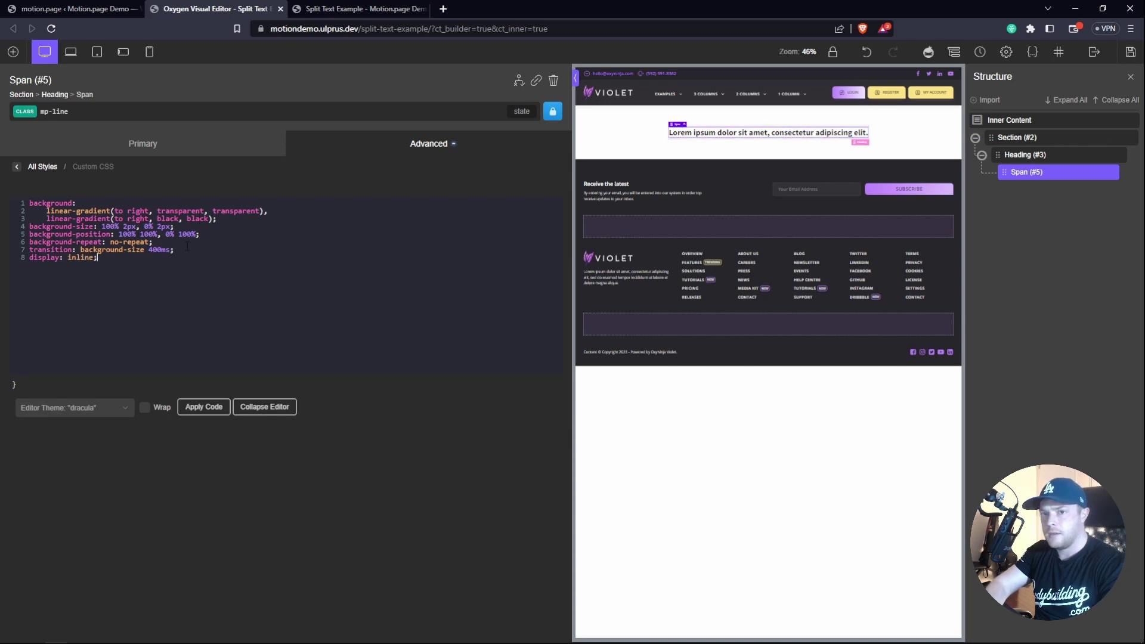
left_click(192, 408)
key("ctrl+s")
key("ctrl+Tab")
key("F5")
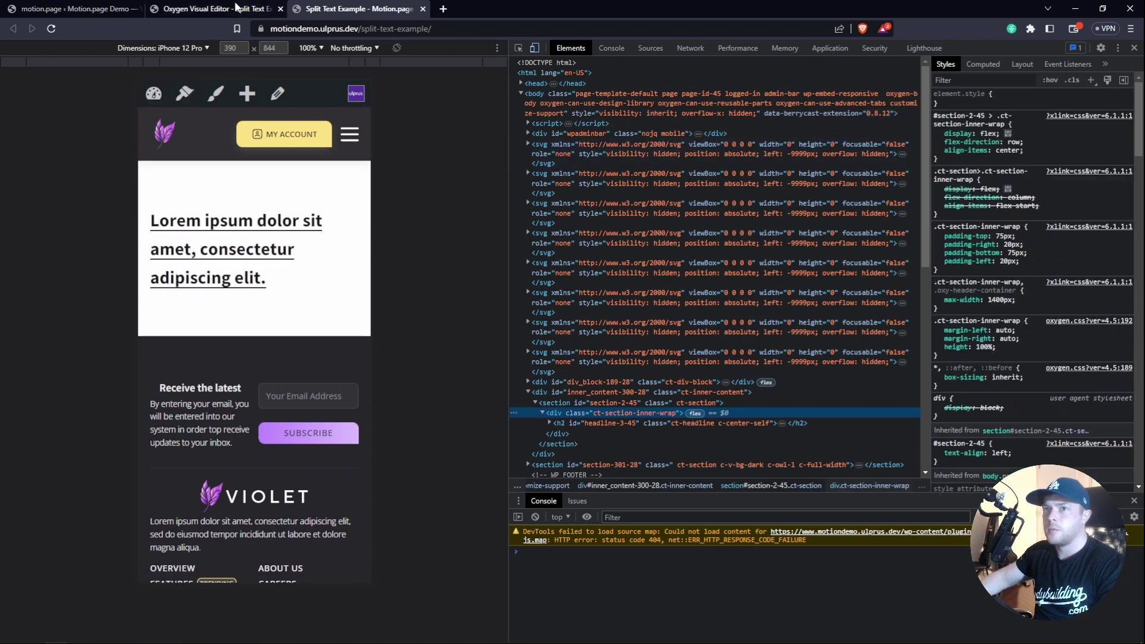
Scrub the Motion.page timeline back to replay the letter bounce and growing underline
left_click(84, 7)
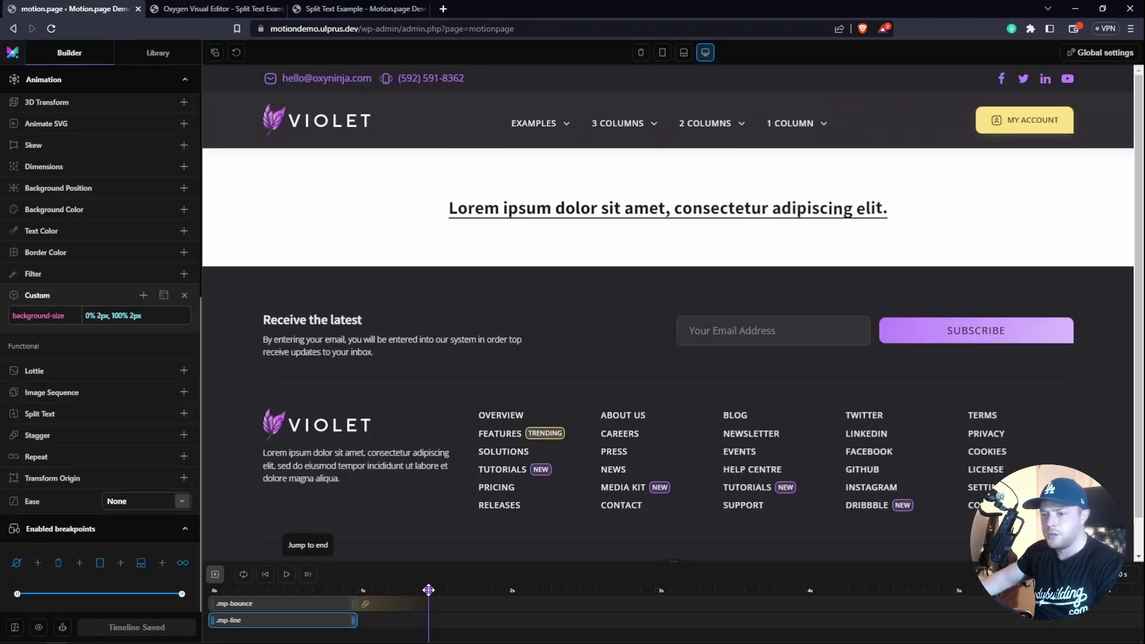
left_click_drag(299, 589, 234, 591)
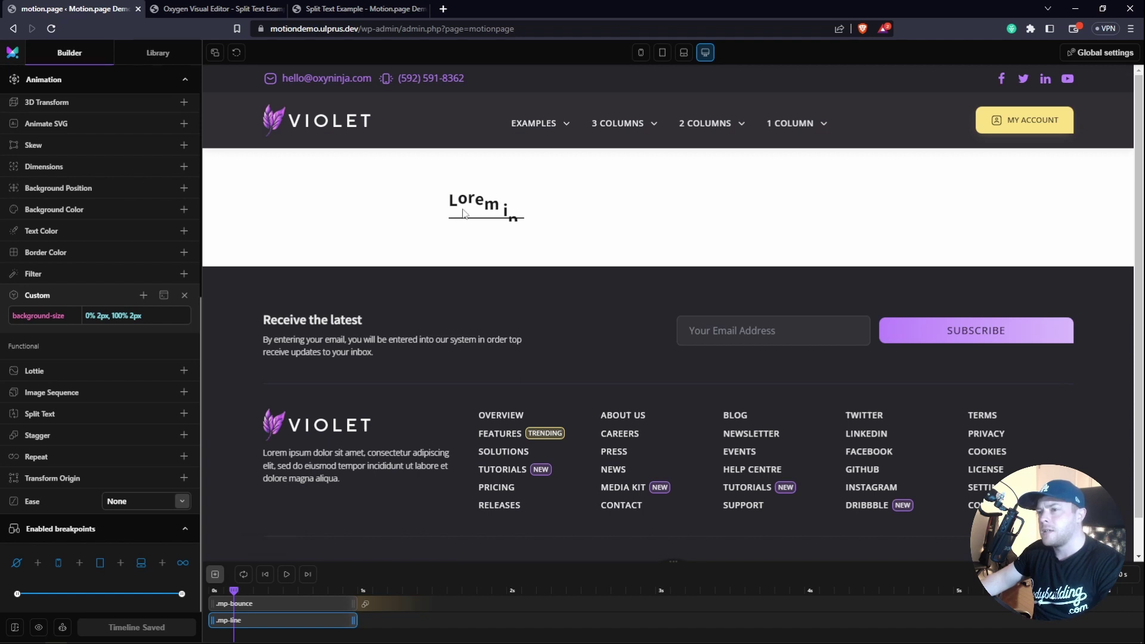
key("ctrl+Tab")
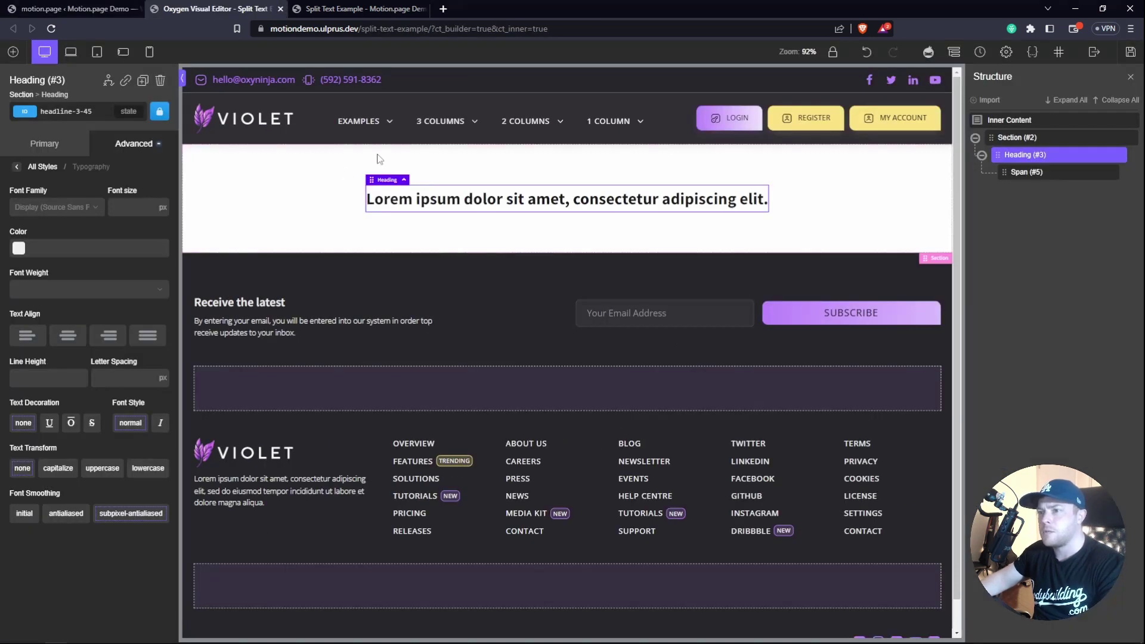
Review the heading span's custom CSS under Advanced
left_click(405, 200)
left_click(131, 146)
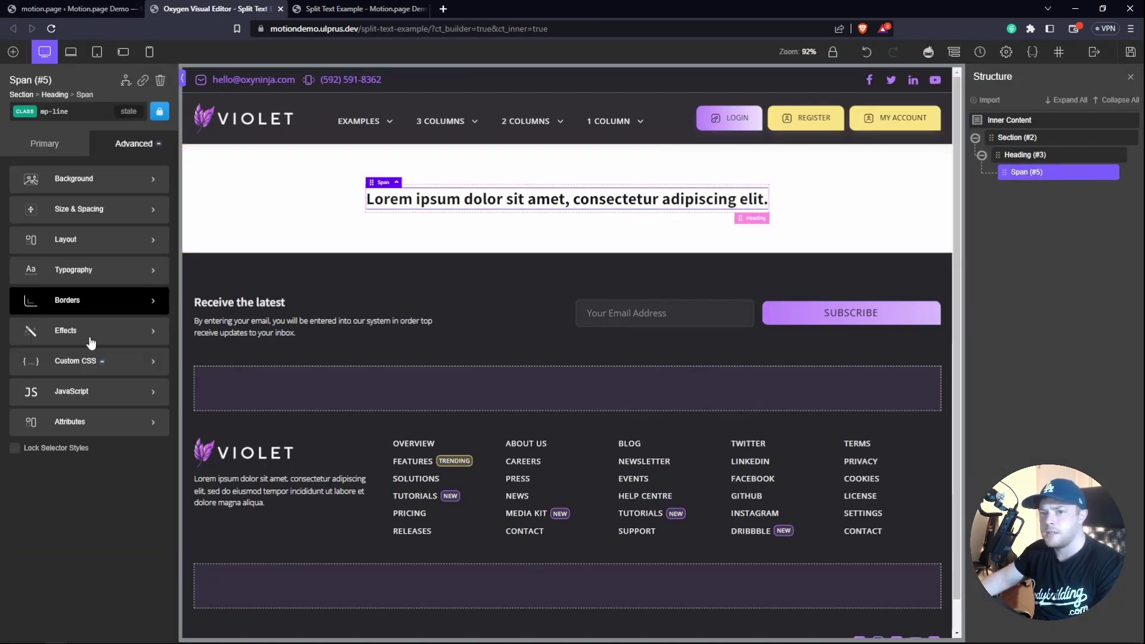
left_click(70, 363)
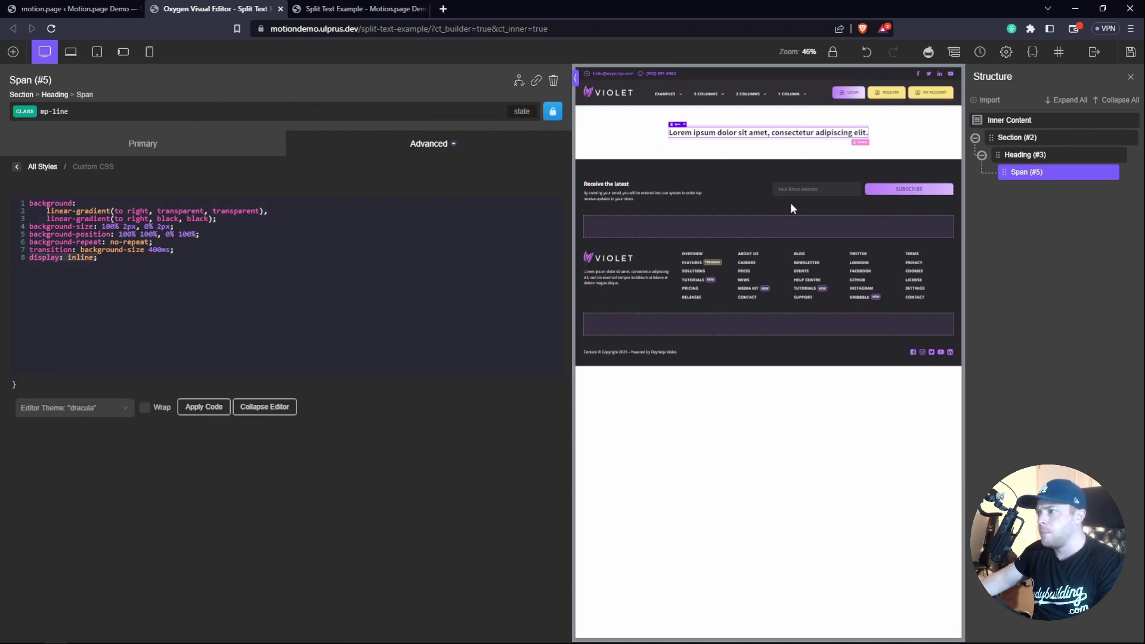
Set Heading (#3)'s typography line height to 1.25 and save the page
left_click(1024, 155)
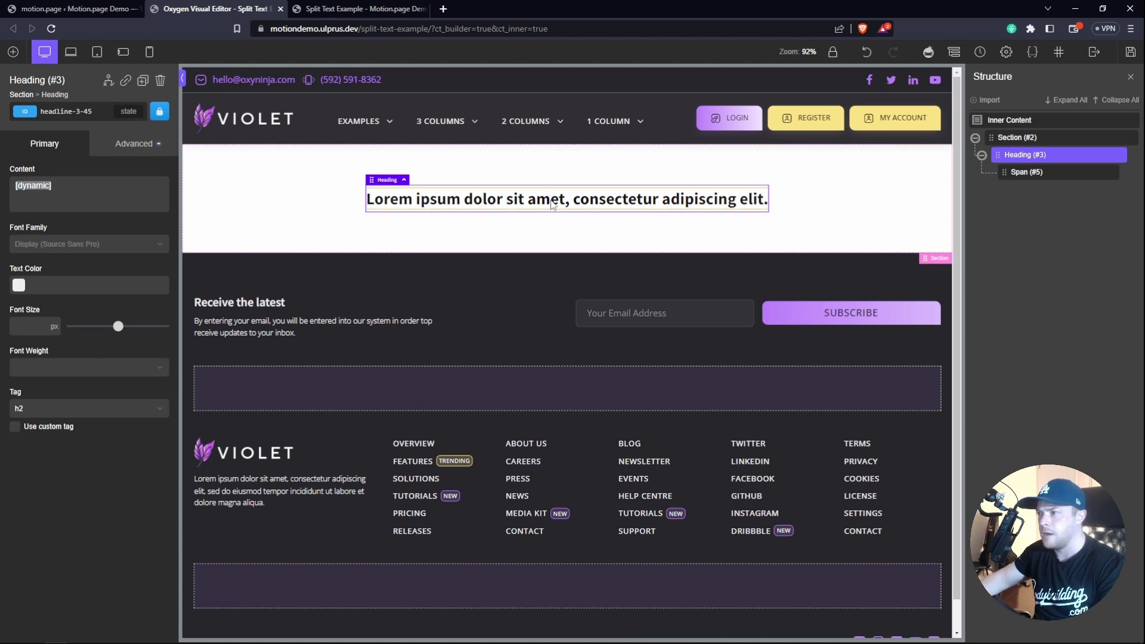
left_click(117, 149)
left_click(74, 272)
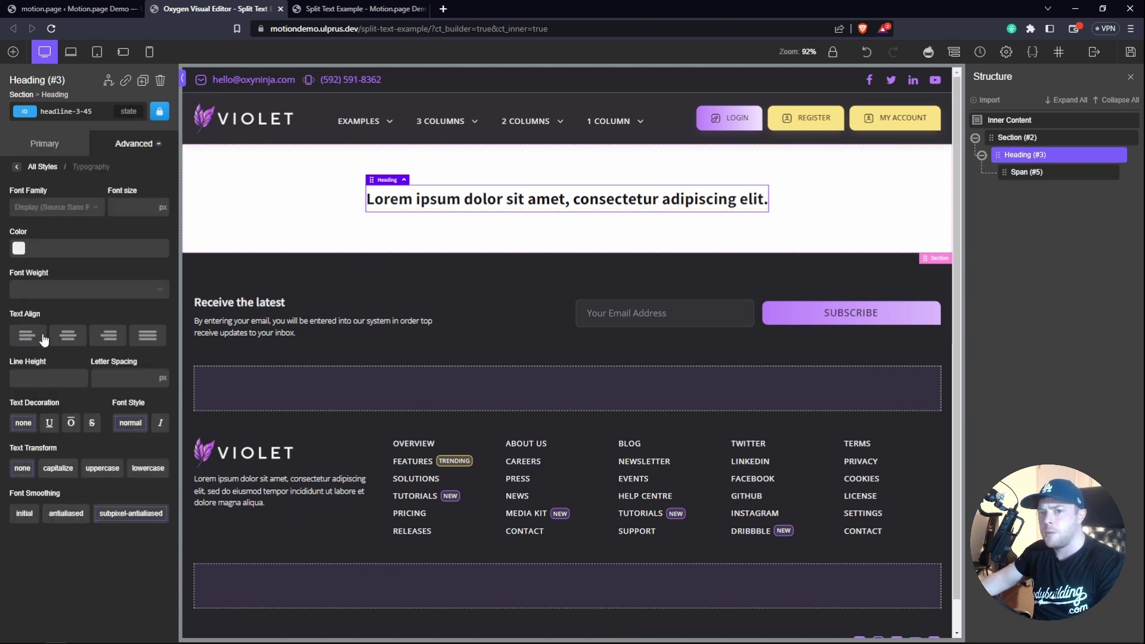
left_click(34, 377)
type("1.25")
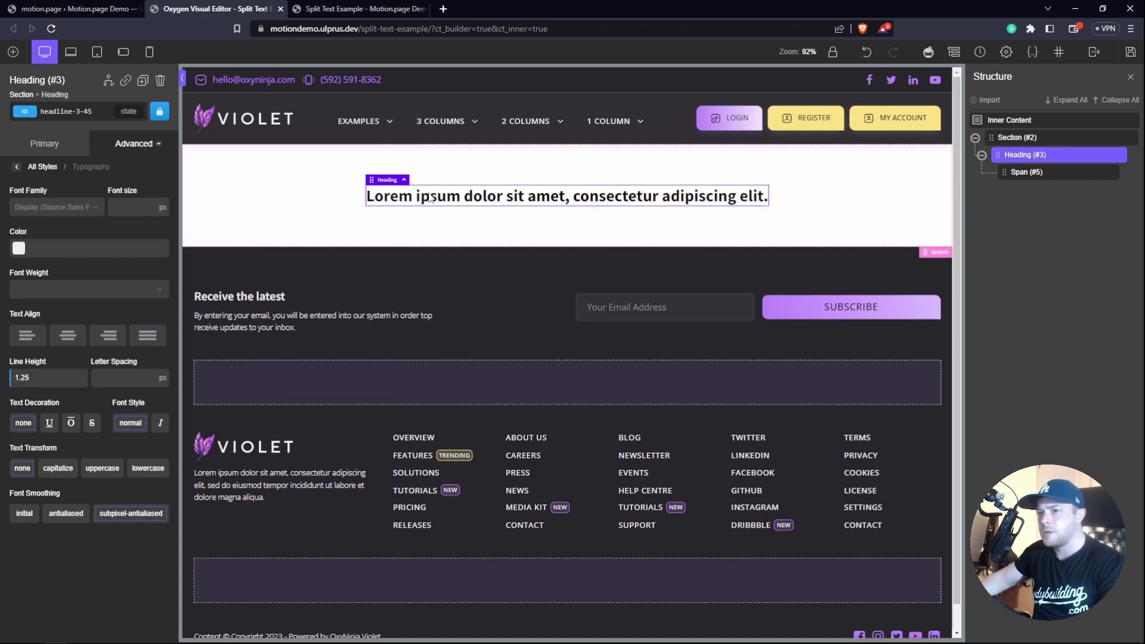
key("ctrl+s")
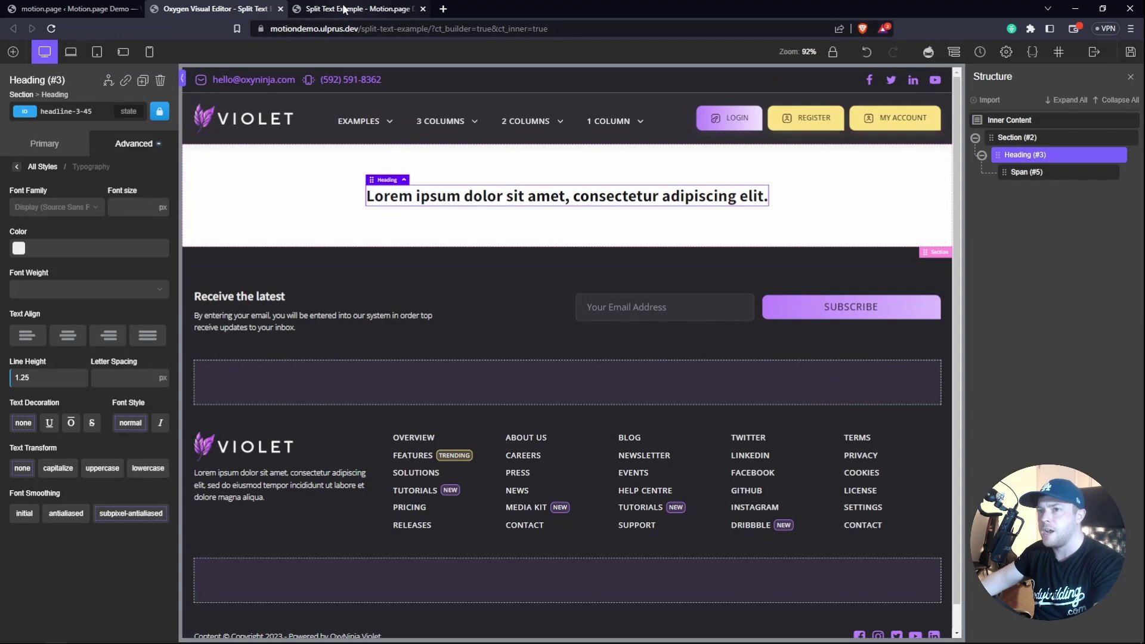
Replay the Motion.page timeline, then reload the live page and close DevTools for desktop width
left_click(345, 8)
left_click(72, 9)
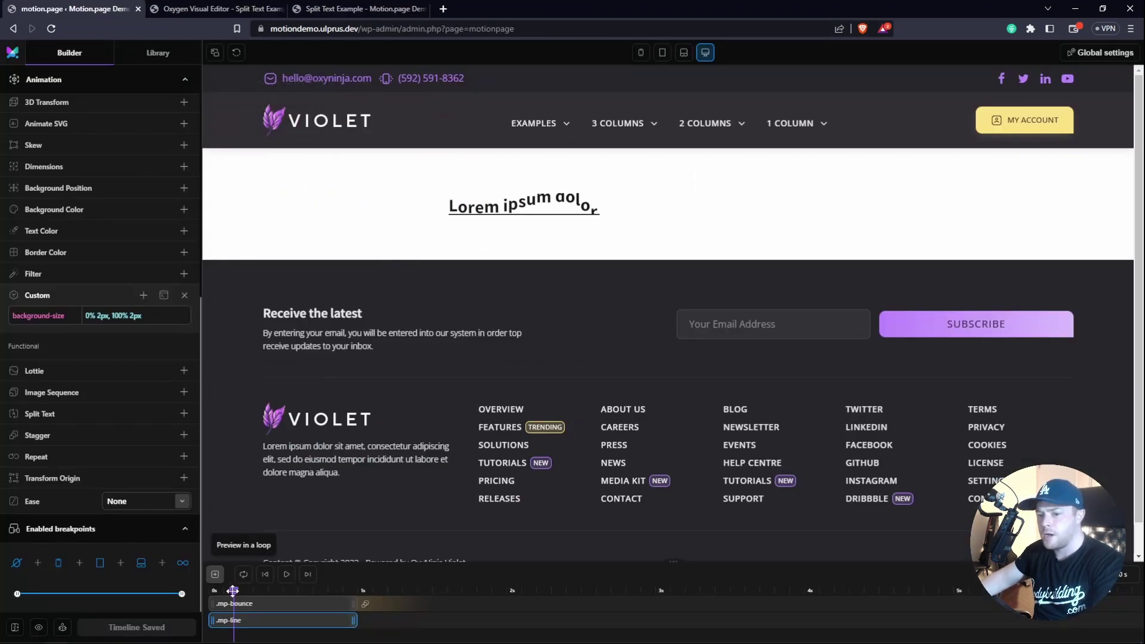
left_click_drag(234, 591, 258, 591)
left_click(346, 9)
key("ctrl+r")
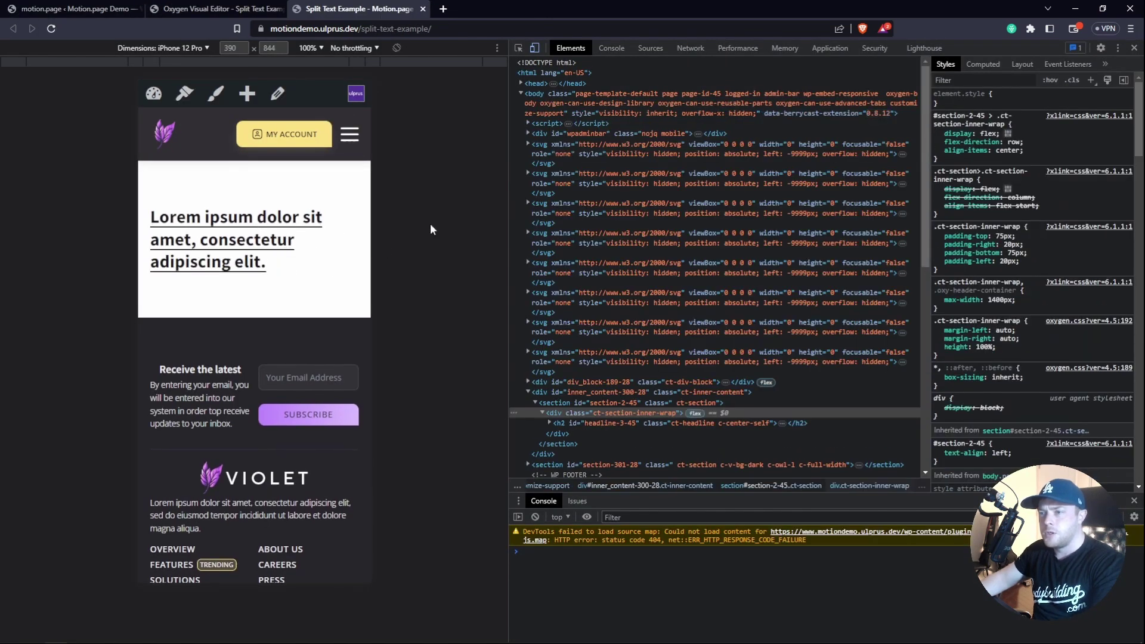
key("F12")
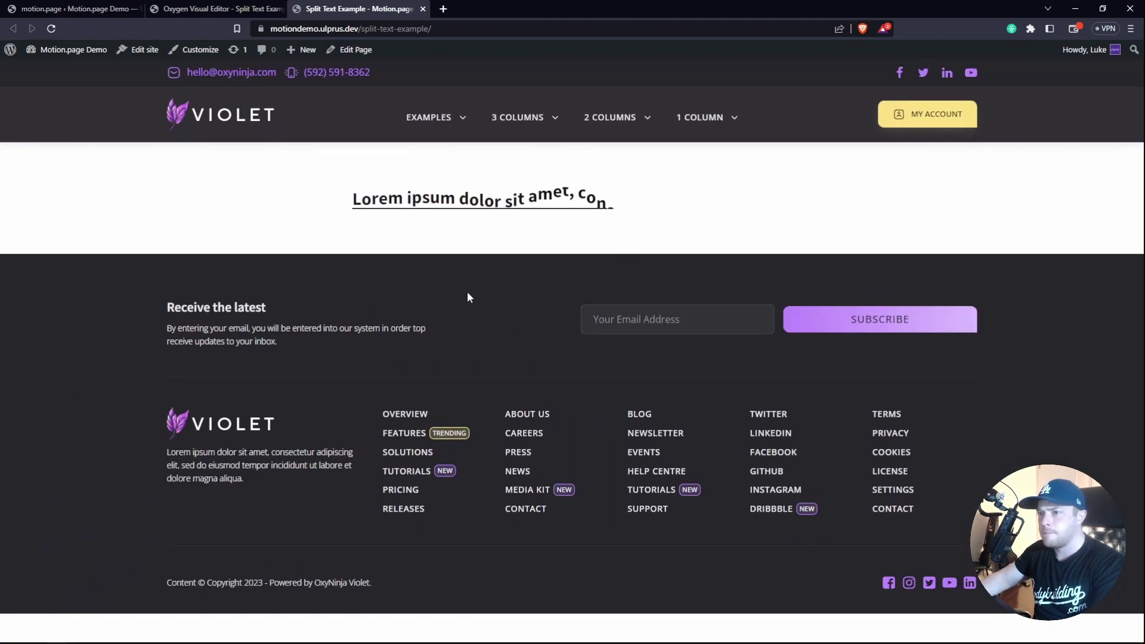
In the span's custom CSS, replace the underline gradient's black colour with red
left_click(188, 5)
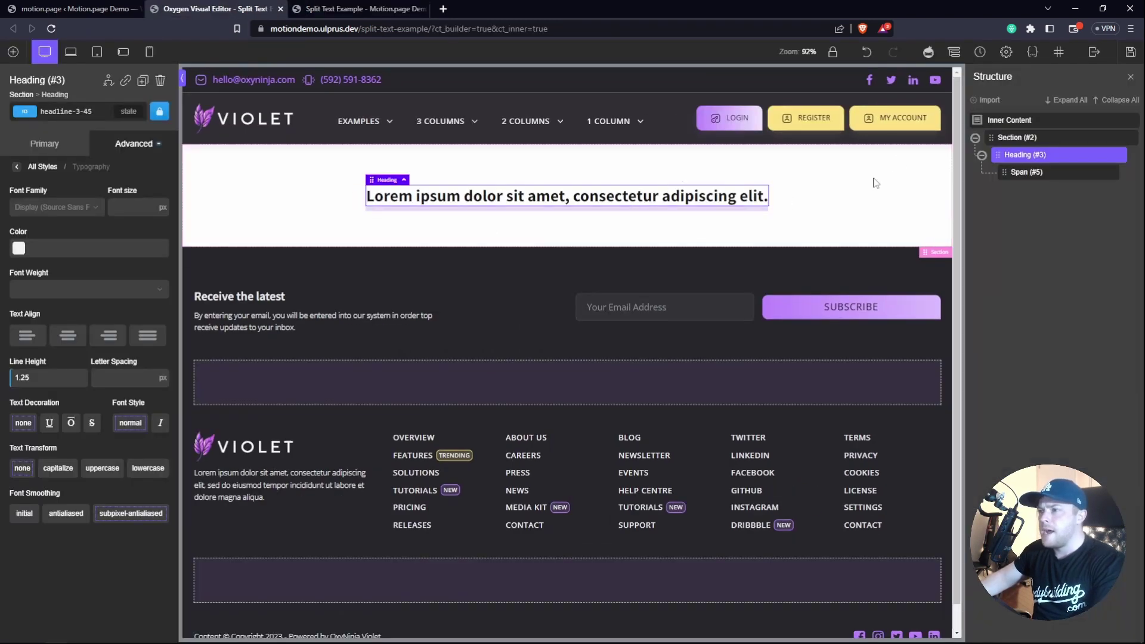
left_click(1026, 171)
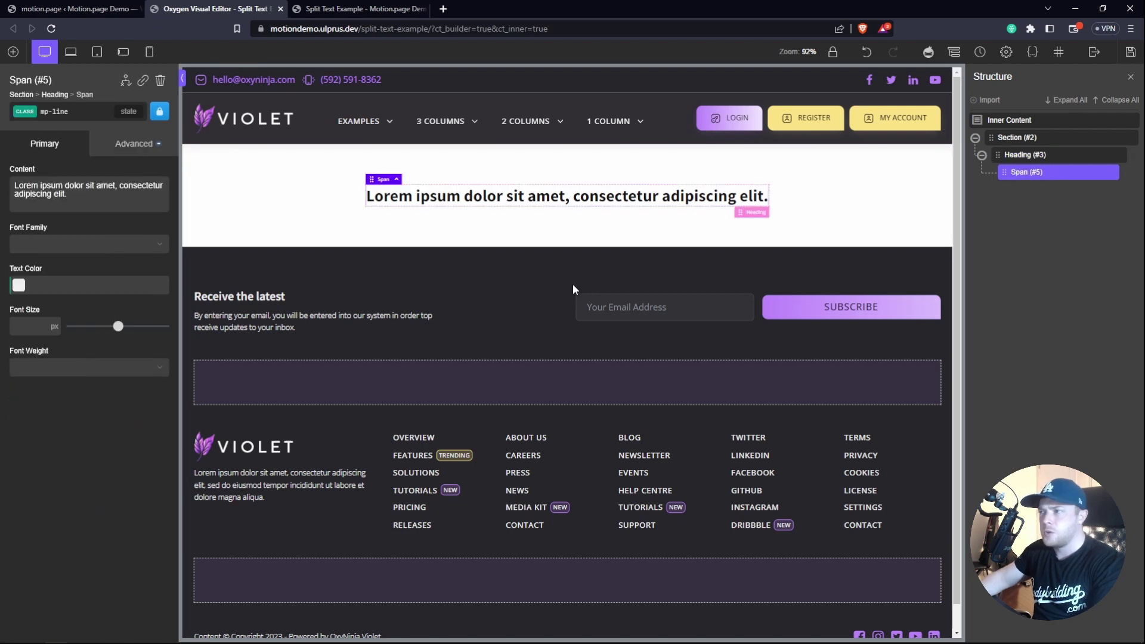
left_click(135, 144)
left_click(89, 363)
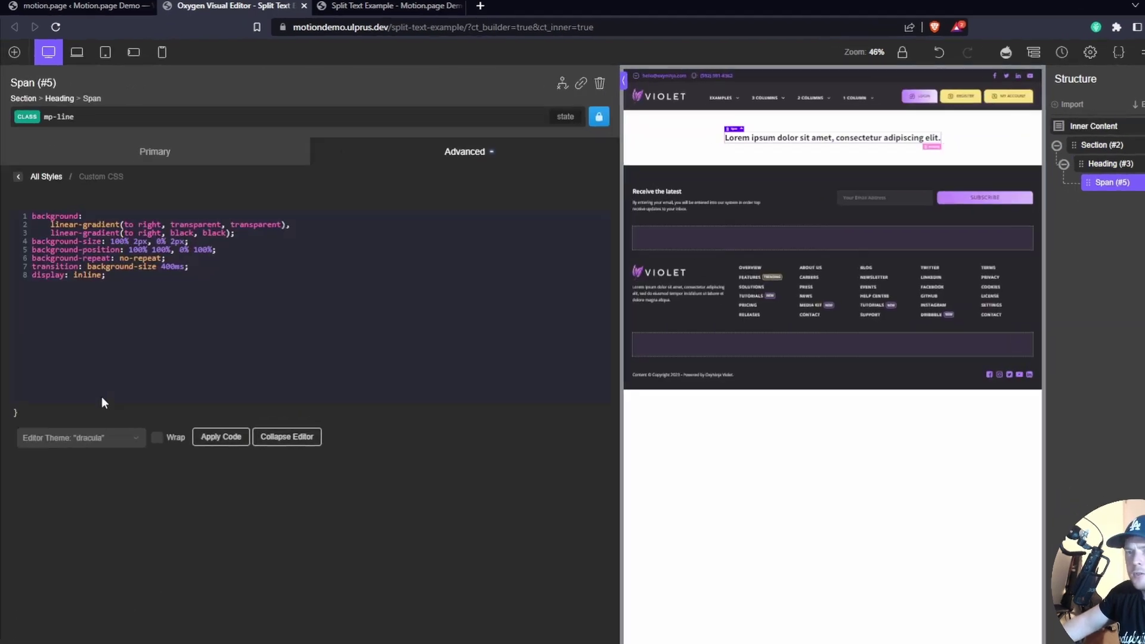
double_click(189, 225)
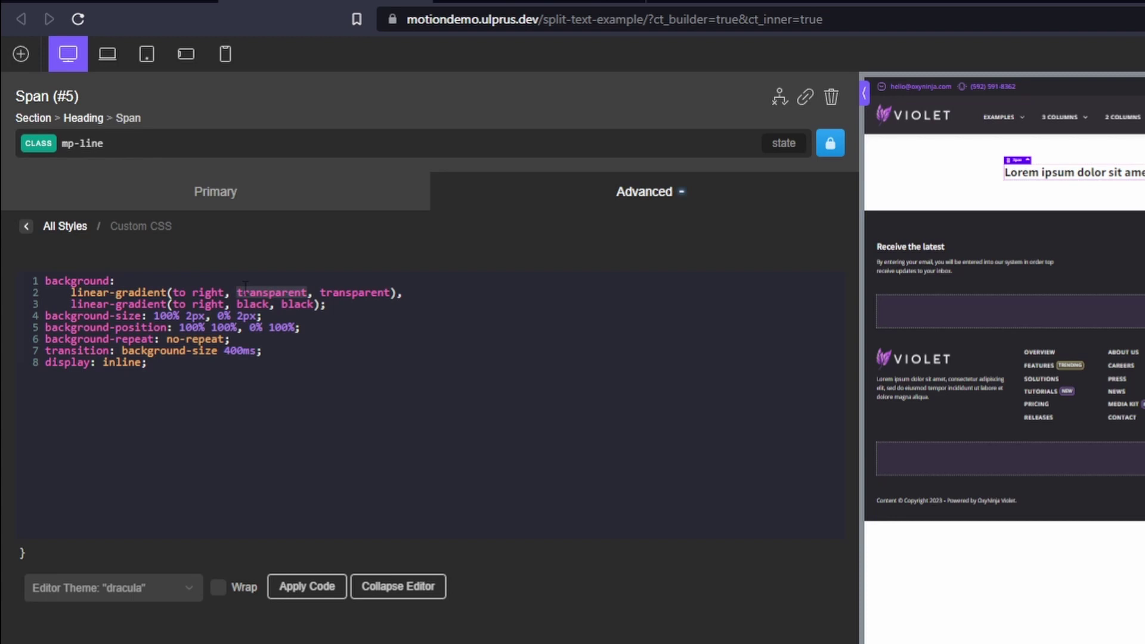
double_click(245, 304)
type("red")
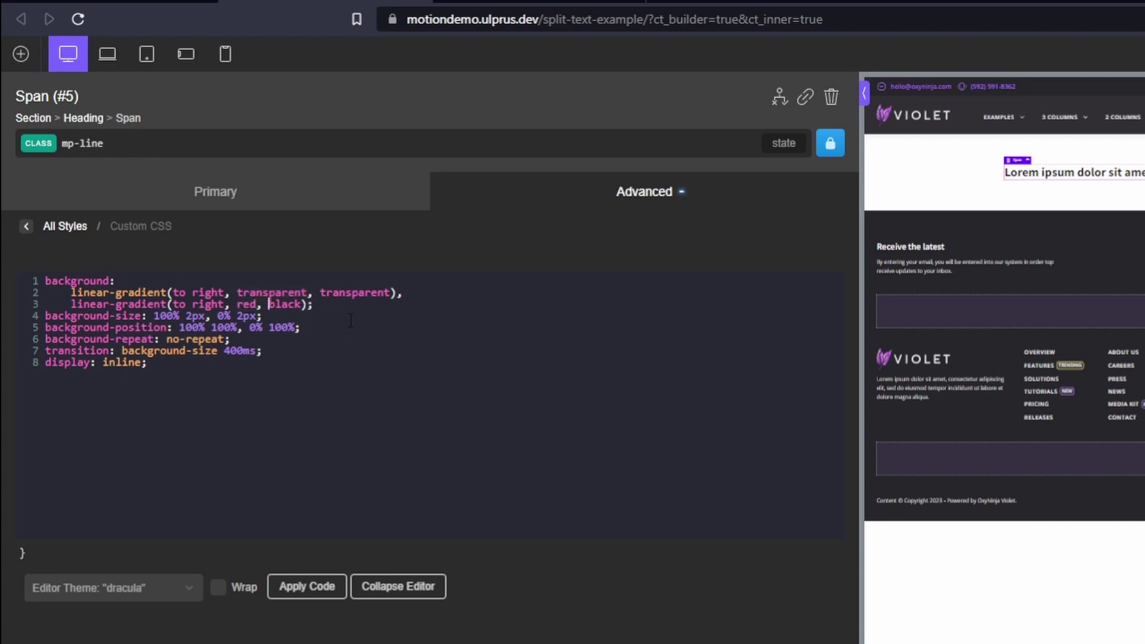
Save the page and reload the front end to see the red-to-blue underline
key("ctrl+s")
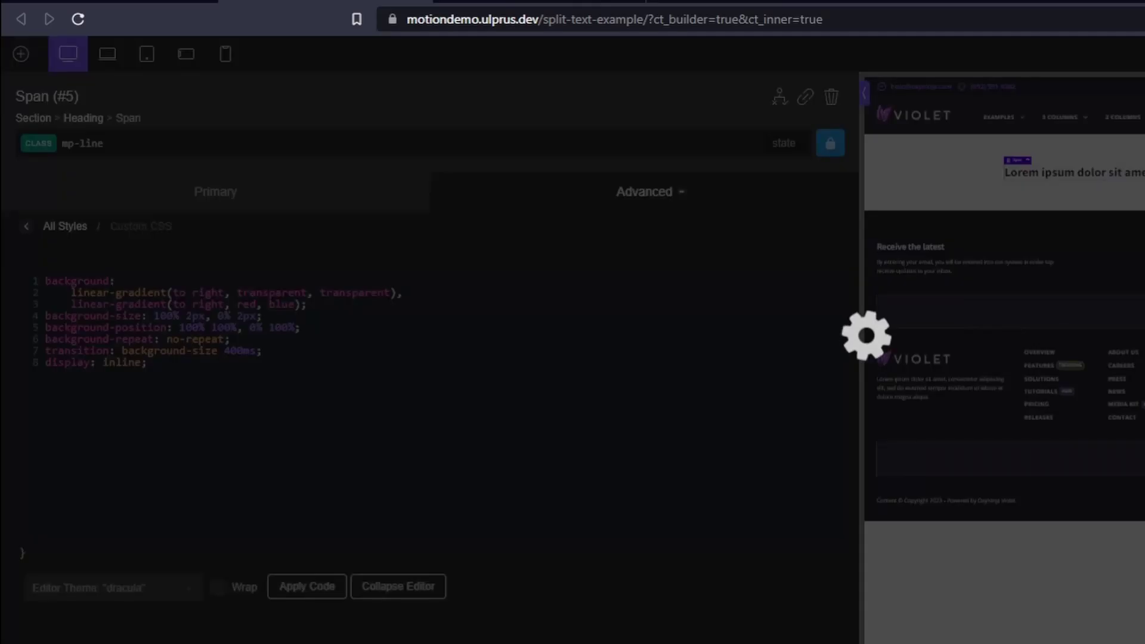
left_click(491, 3)
key("F5")
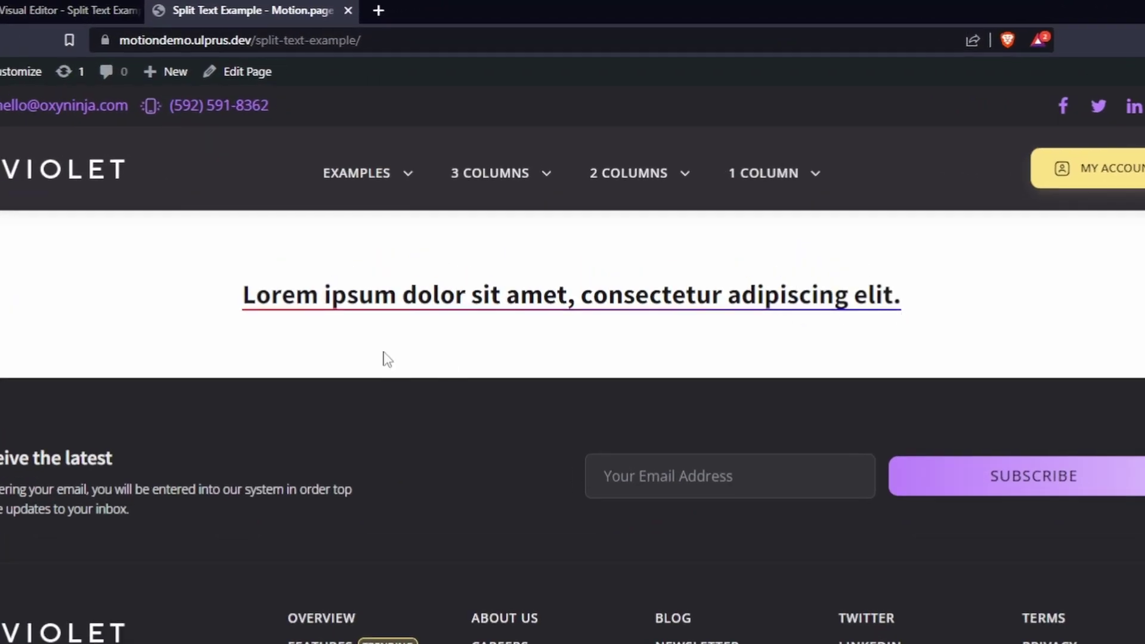
Select and deselect the live heading to inspect the red-to-blue underline, then return to Oxygen
left_click_drag(242, 295, 927, 297)
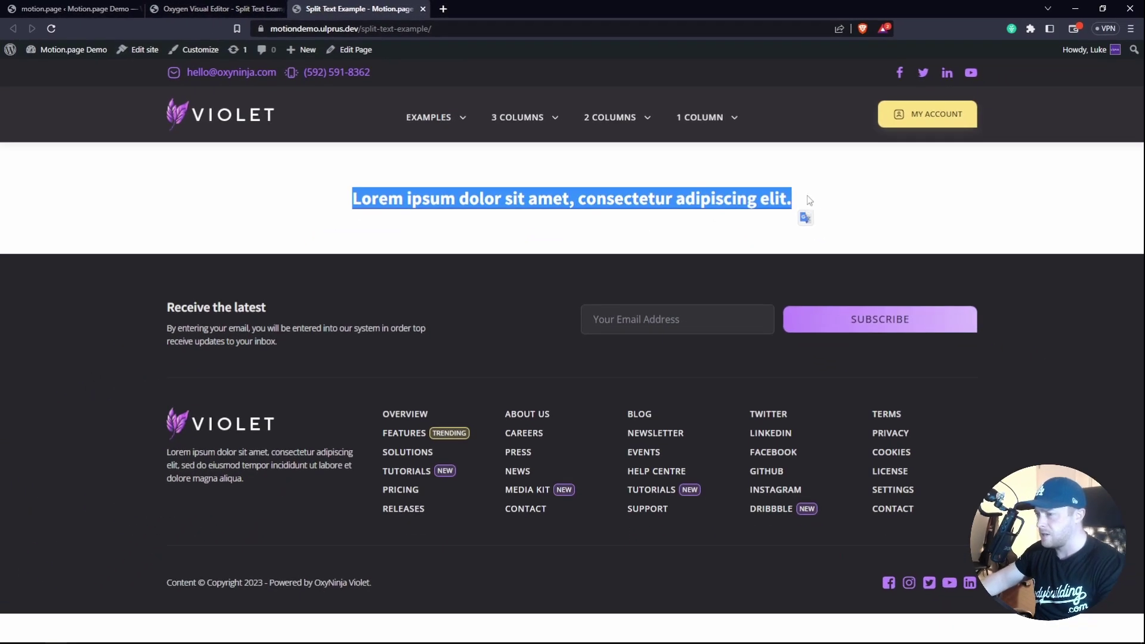
left_click(809, 200)
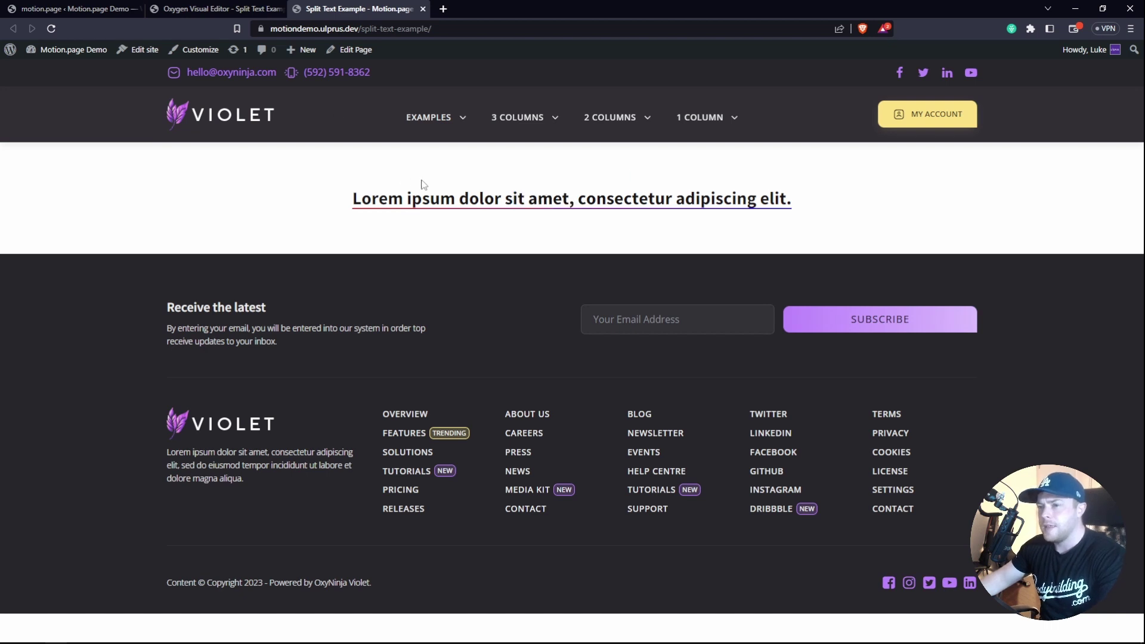
key("ctrl+Page_Up")
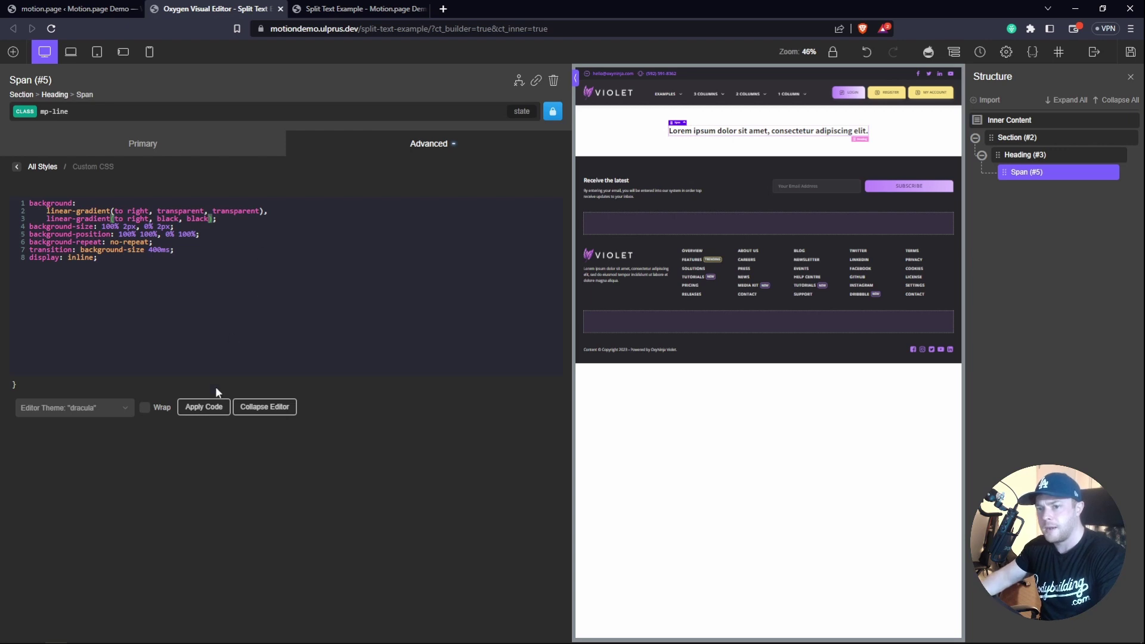
Switch to the Split Text Example page to watch the bouncing letters replay with the black underline
key("ctrl+Page_Down")
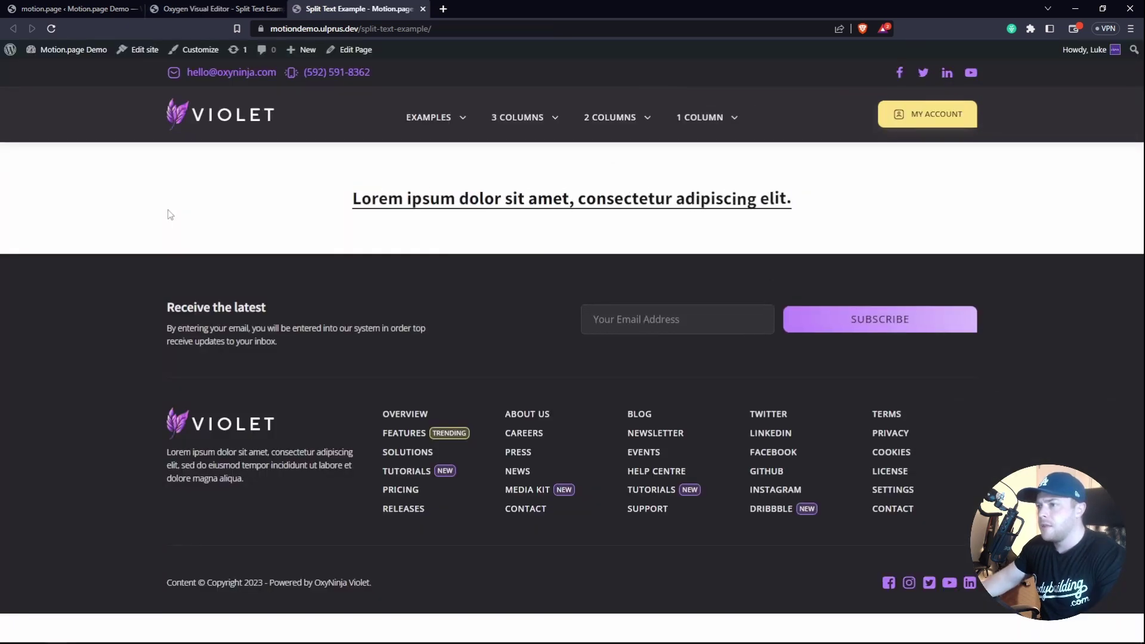